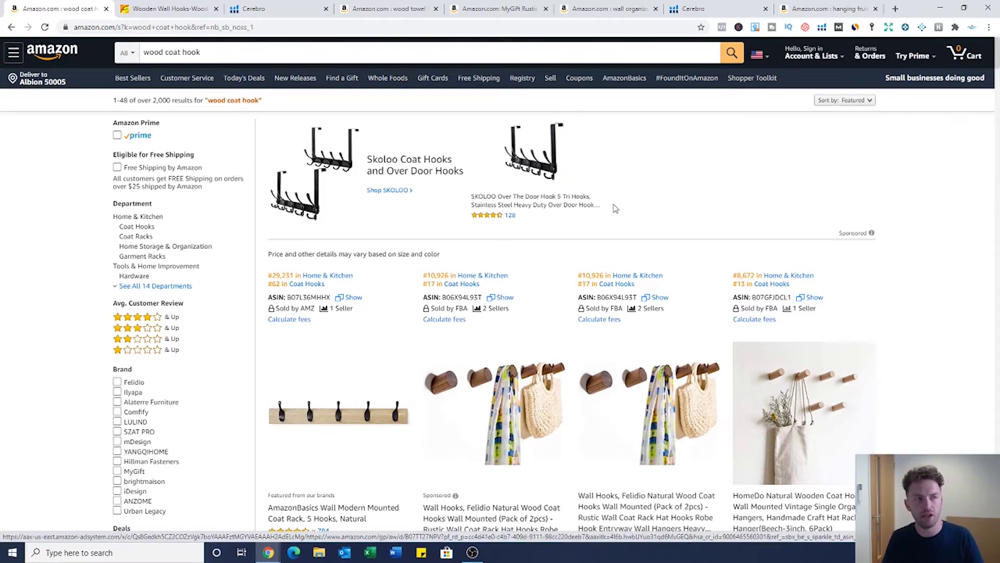
# - Review the first row of wood coat hook listings, including the product information for the HomeDo and Felidio wooden wall hooks
pyautogui.scroll(-1, 729, 248)
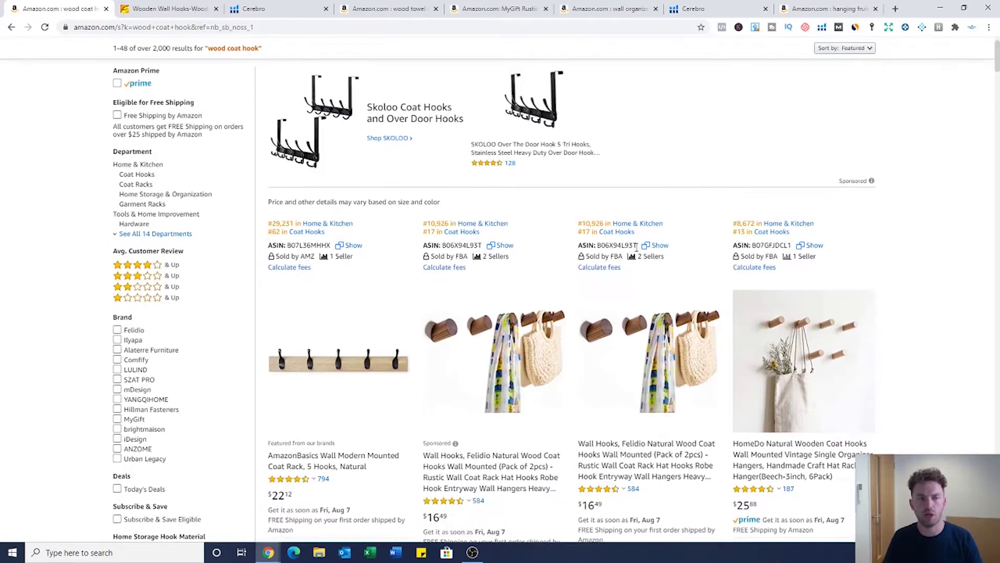
pyautogui.scroll(1, 573, 177)
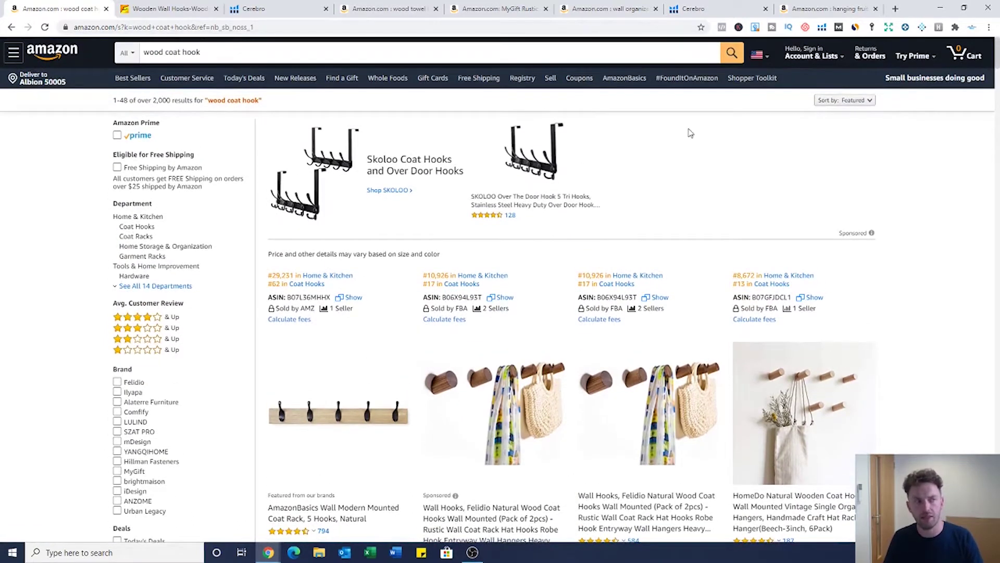
pyautogui.scroll(-1, 756, 238)
pyautogui.scroll(-2, 760, 239)
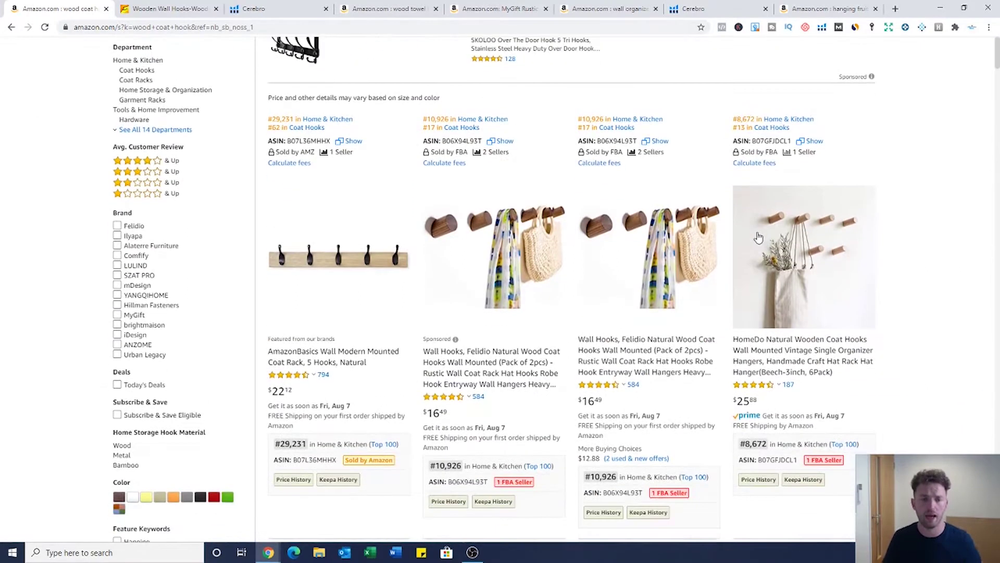
pyautogui.moveTo(825, 263)
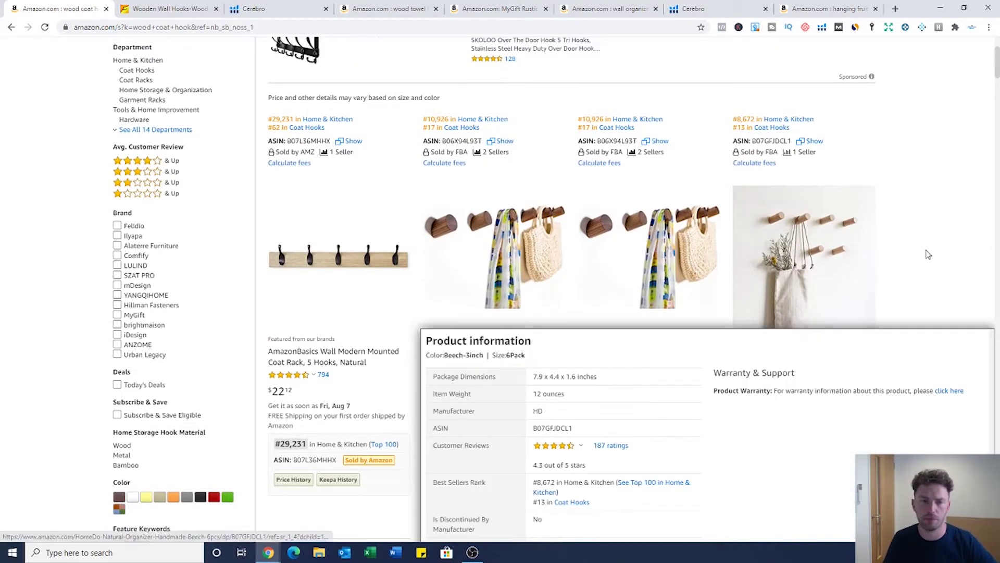
pyautogui.scroll(-1, 950, 214)
pyautogui.scroll(-1, 960, 198)
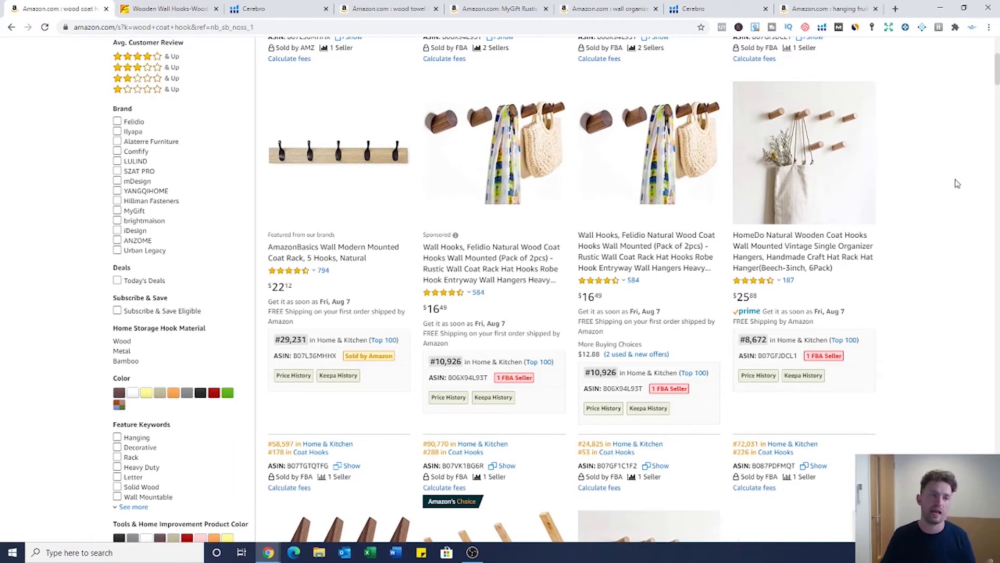
pyautogui.scroll(1, 959, 184)
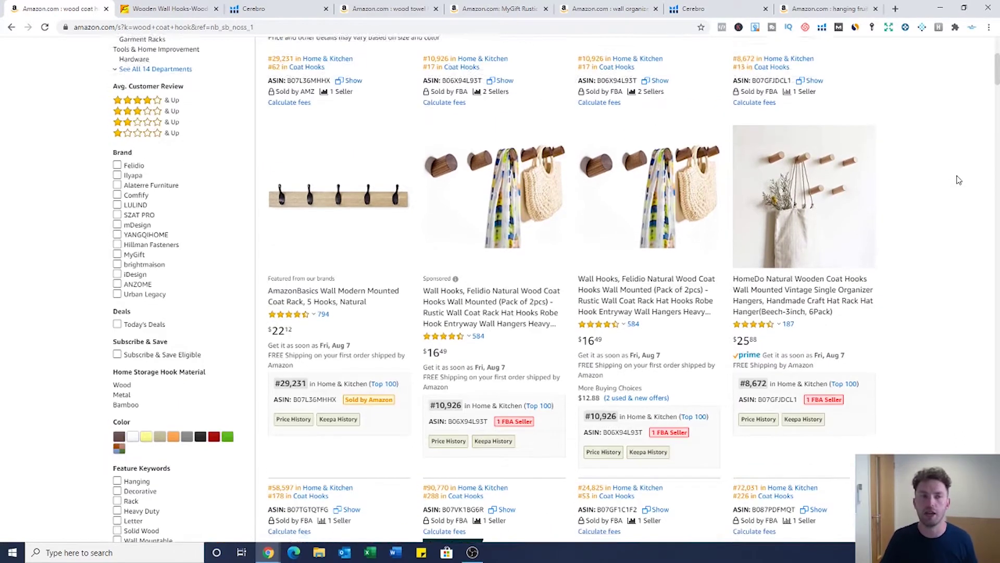
pyautogui.scroll(1, 955, 189)
pyautogui.scroll(-1, 951, 195)
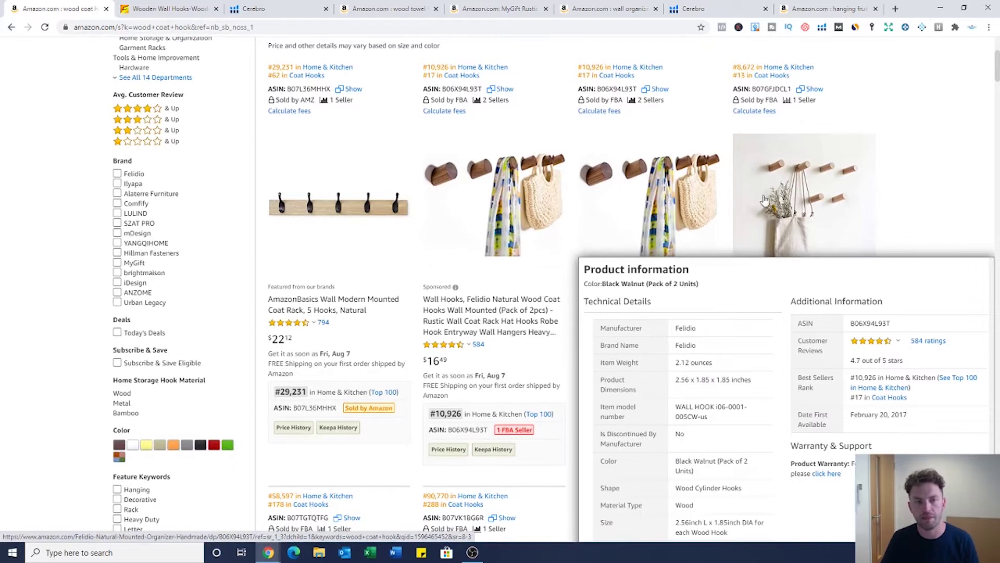
pyautogui.moveTo(640, 216)
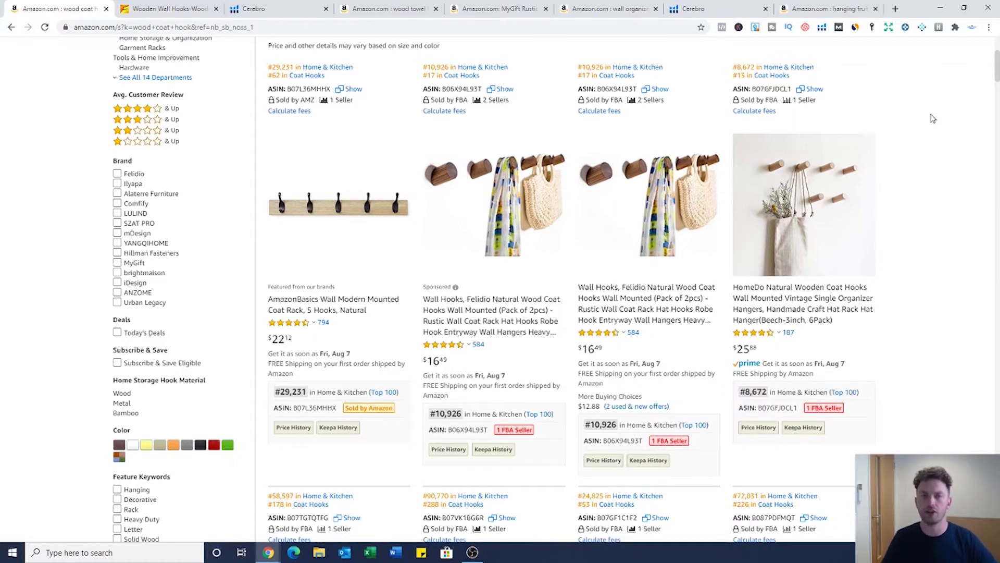
pyautogui.scroll(-2, 860, 173)
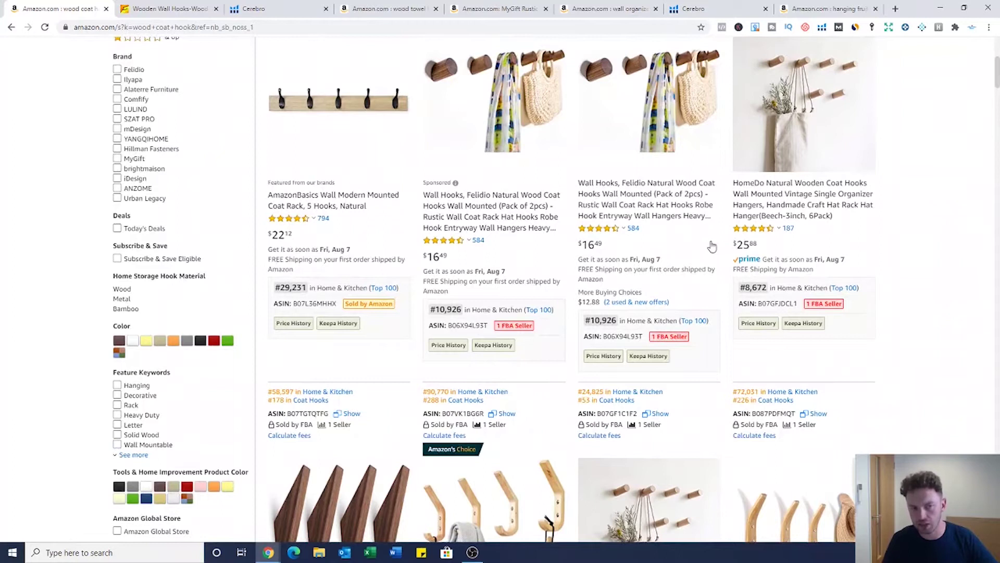
pyautogui.moveTo(859, 173)
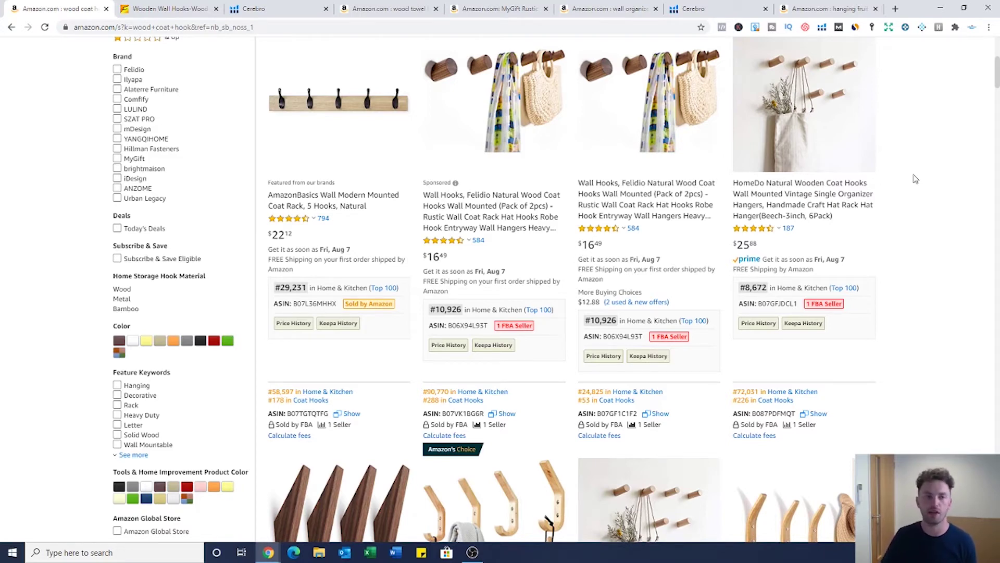
# - Browse further through the wood coat hook search results, and return to the first row of listings
pyautogui.scroll(-3, 917, 178)
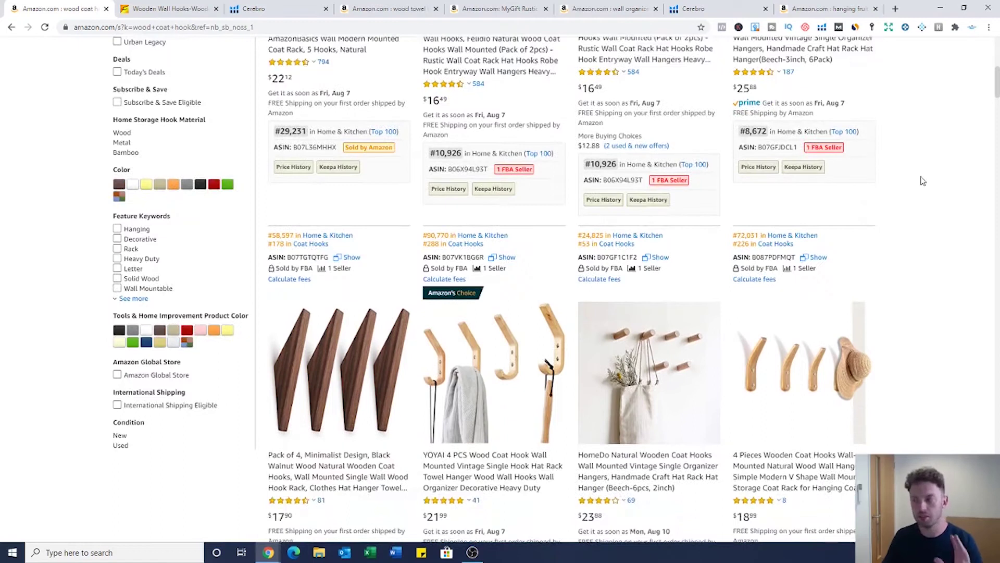
pyautogui.scroll(-2, 924, 182)
pyautogui.scroll(-2, 924, 184)
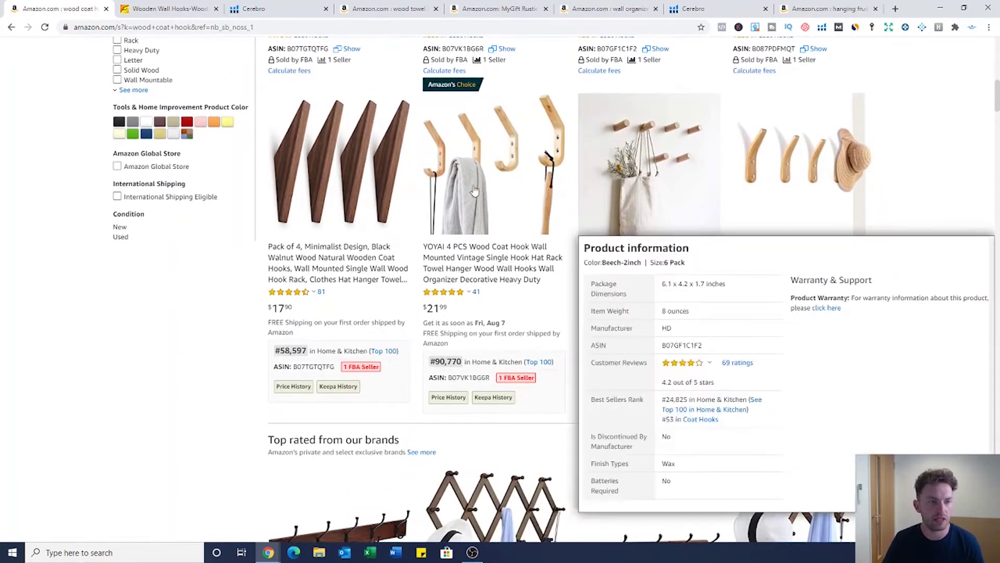
pyautogui.scroll(-2, 908, 123)
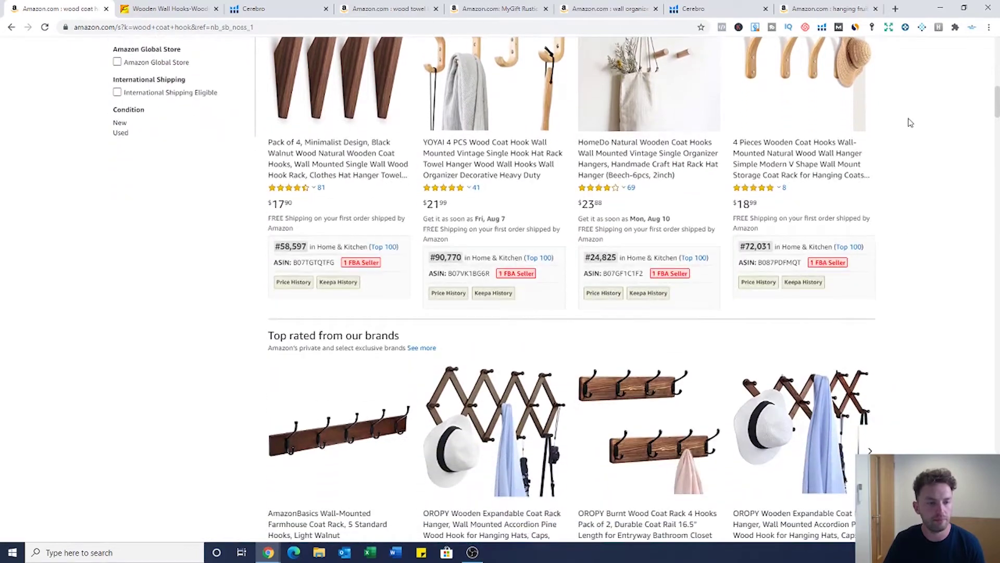
pyautogui.scroll(-12, 910, 123)
pyautogui.scroll(-9, 911, 123)
pyautogui.scroll(7, 918, 172)
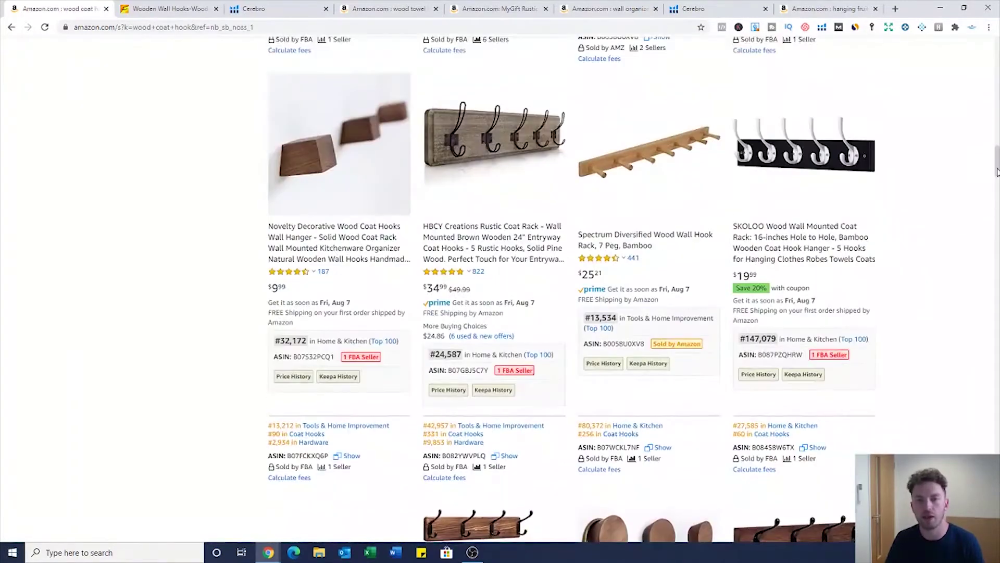
pyautogui.moveTo(997, 172); pyautogui.dragTo(995, 46)
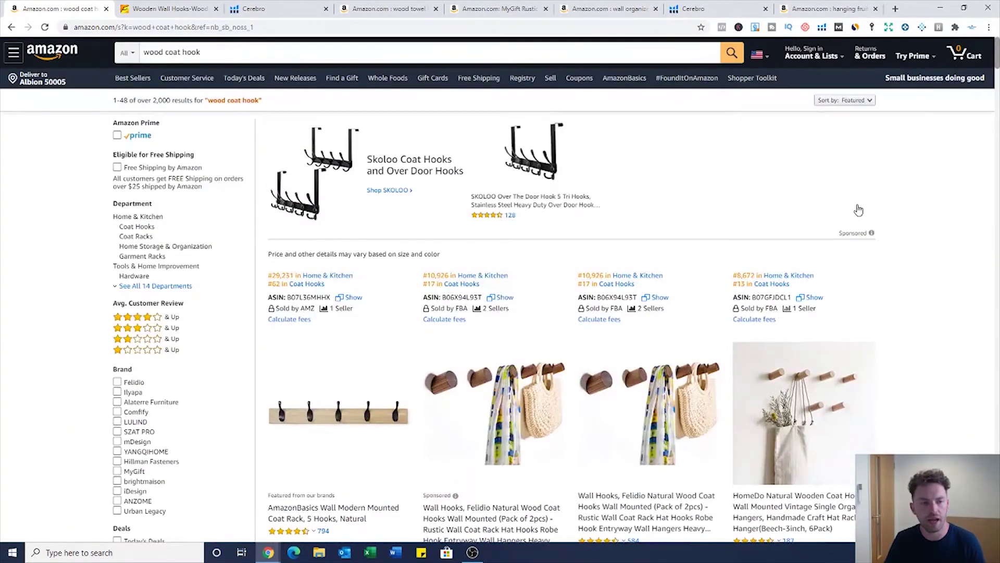
pyautogui.scroll(-3, 858, 209)
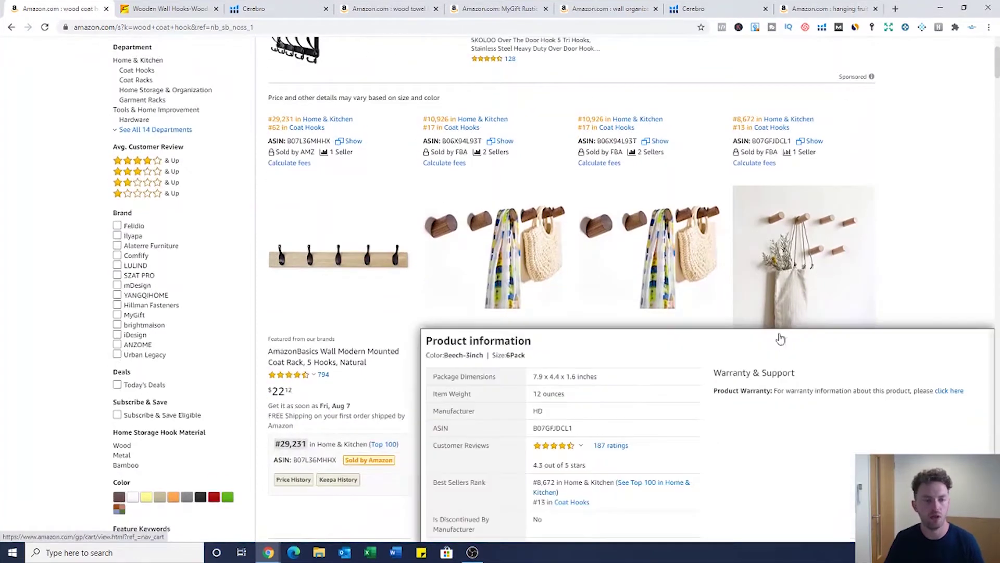
# - Switch to the Cerebro reverse ASIN lookup for B07GF1C1F2, recheck the HomeDo listing on Amazon, and view the lookup summary
pyautogui.click(253, 9)
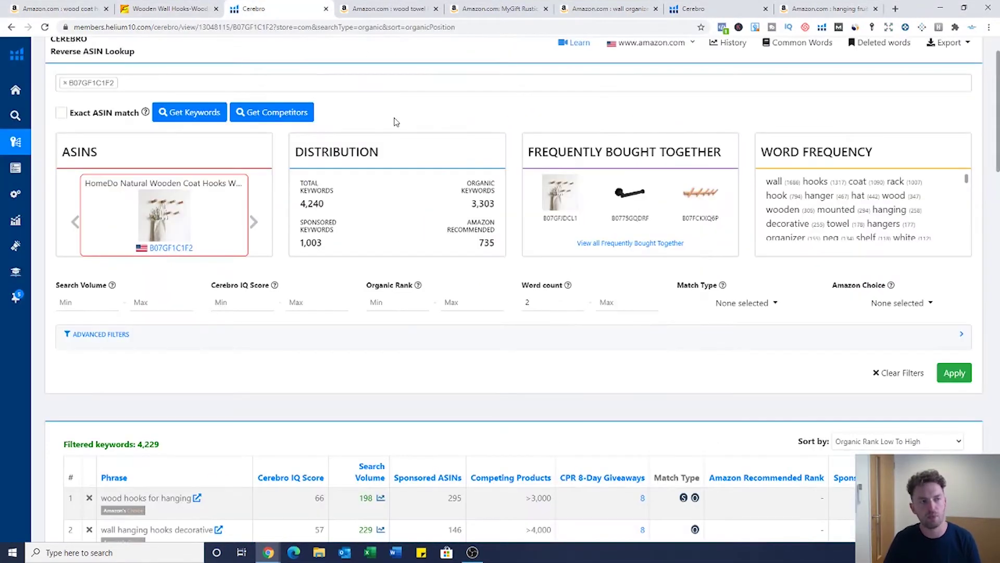
pyautogui.hotkey('ctrl', '1')
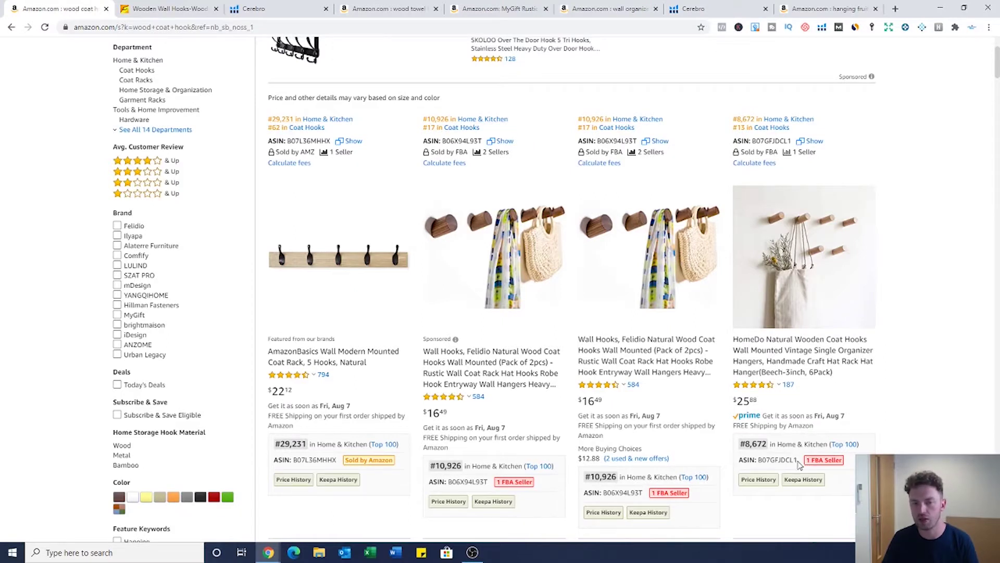
pyautogui.click(257, 9)
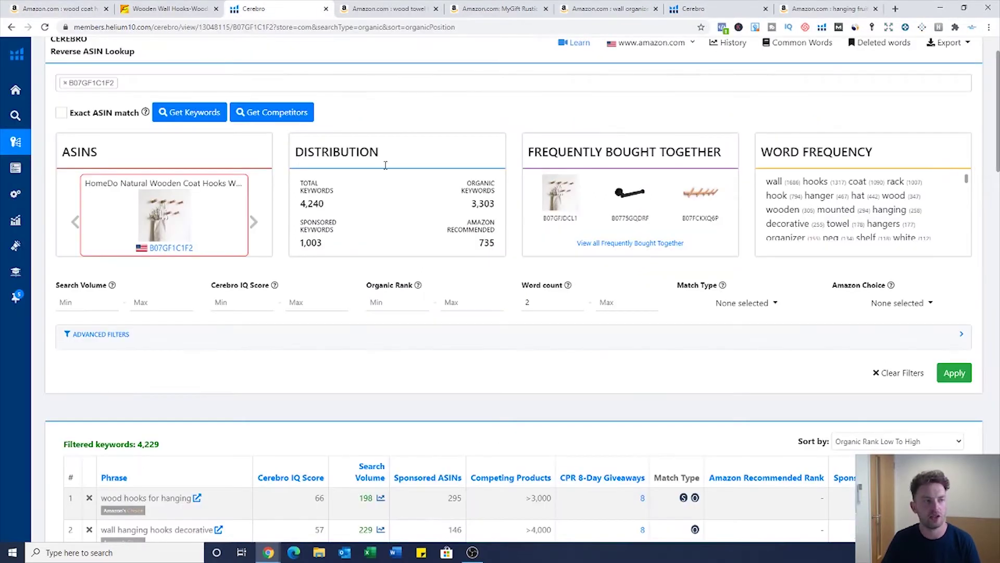
pyautogui.scroll(1, 274, 121)
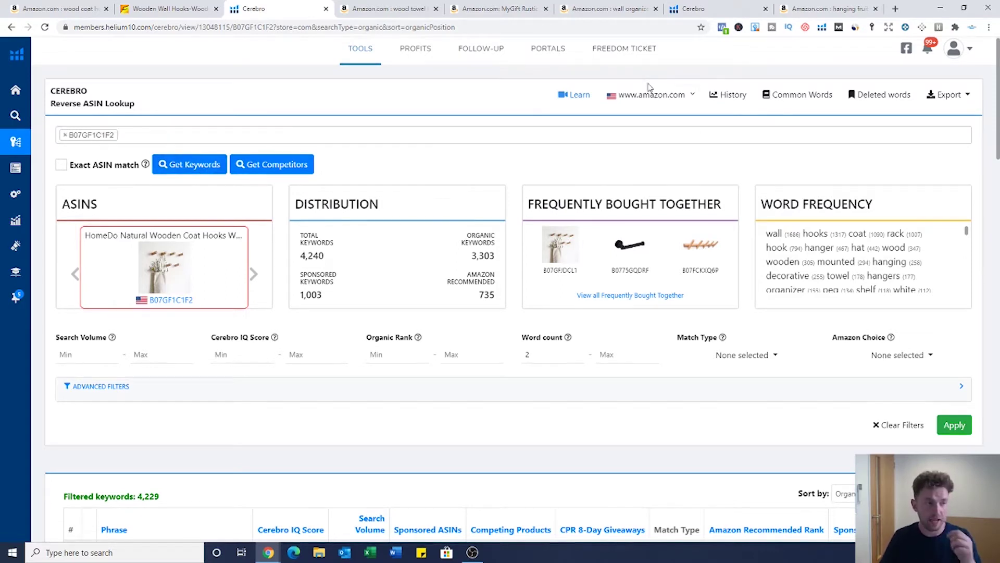
# - Check the competing products and CPR 8-day giveaways for "wood pegs for hanging" in the Cerebro keyword table
pyautogui.scroll(-2, 553, 197)
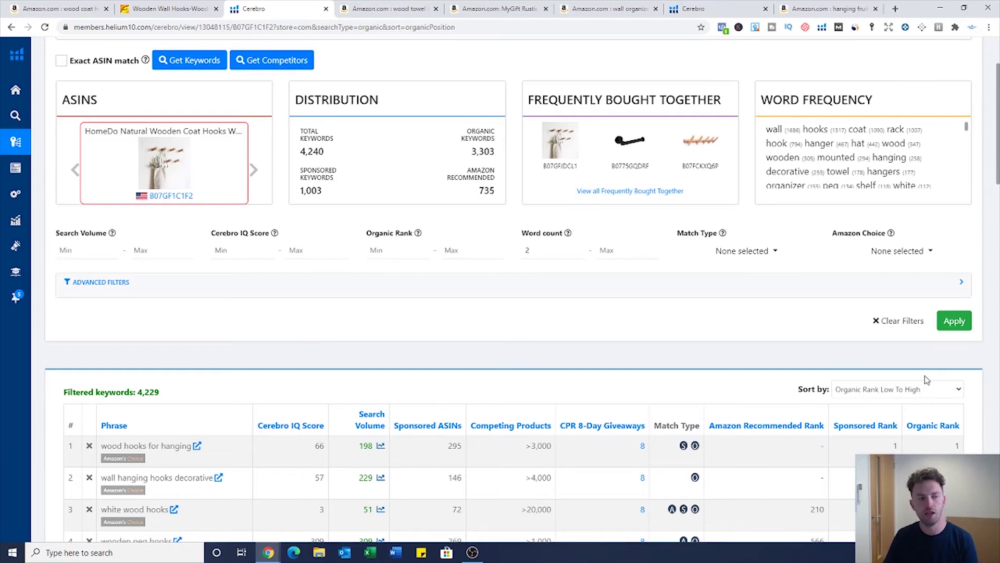
pyautogui.scroll(-2, 850, 341)
pyautogui.scroll(-2, 846, 345)
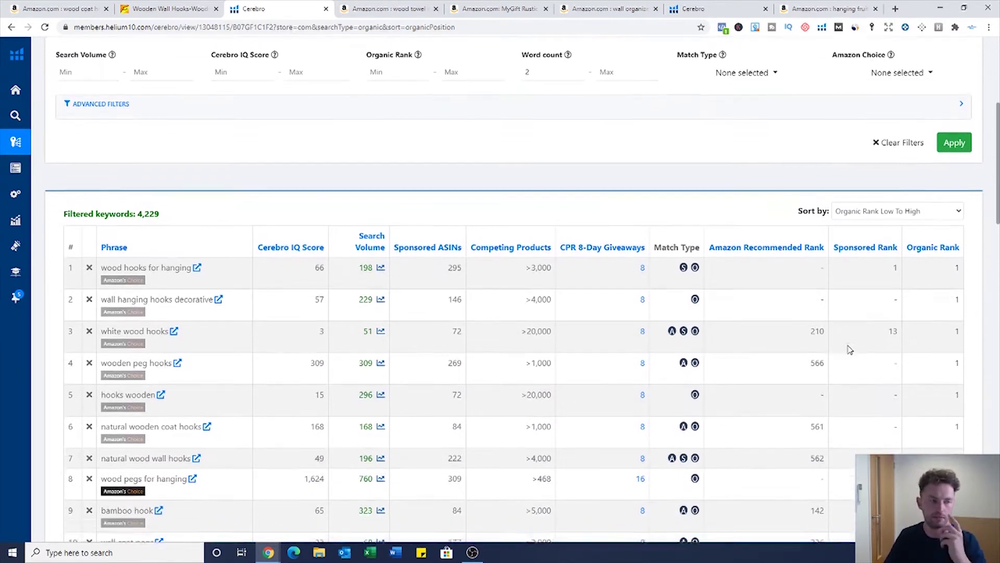
pyautogui.scroll(-1, 291, 246)
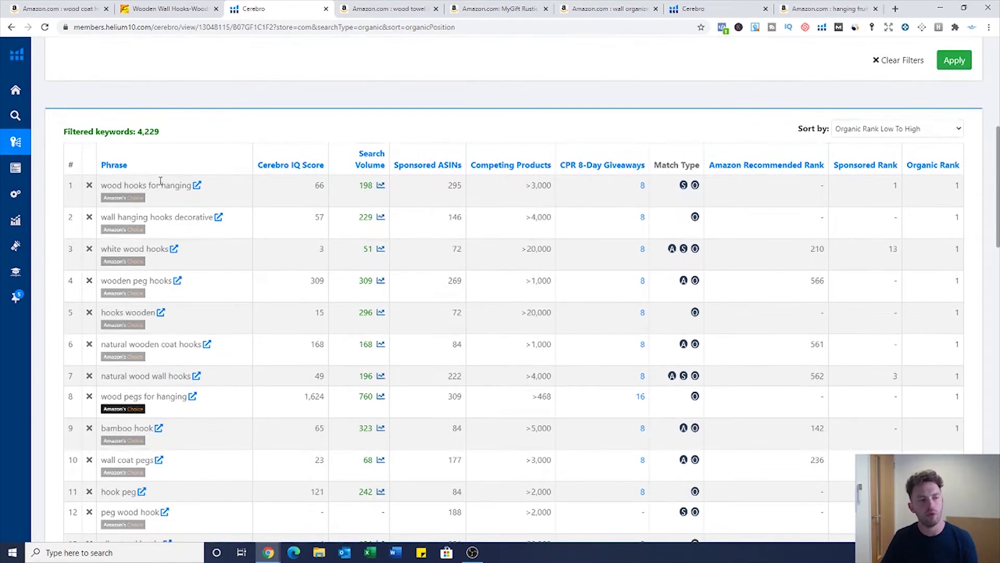
pyautogui.scroll(-1, 177, 222)
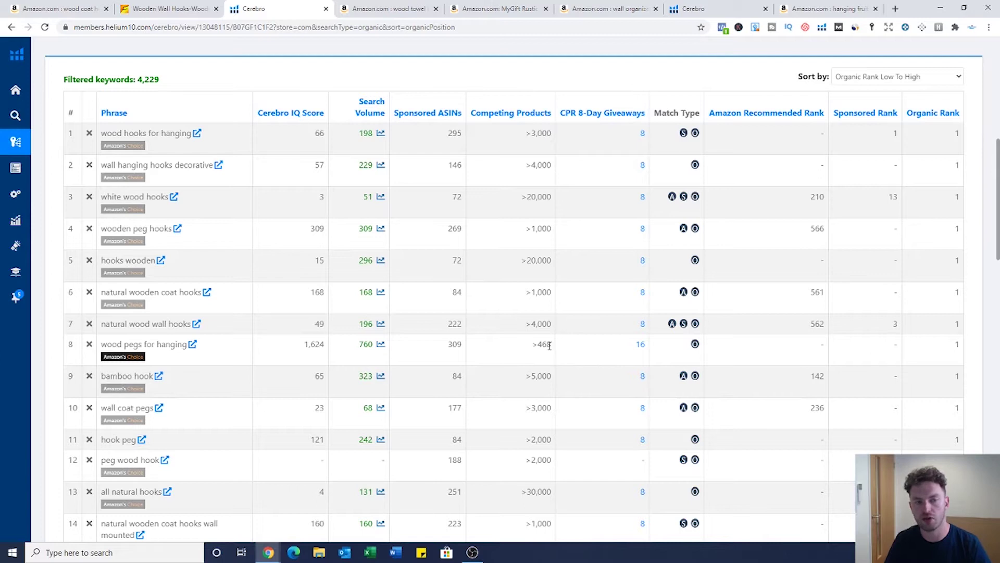
pyautogui.moveTo(551, 345); pyautogui.dragTo(535, 344)
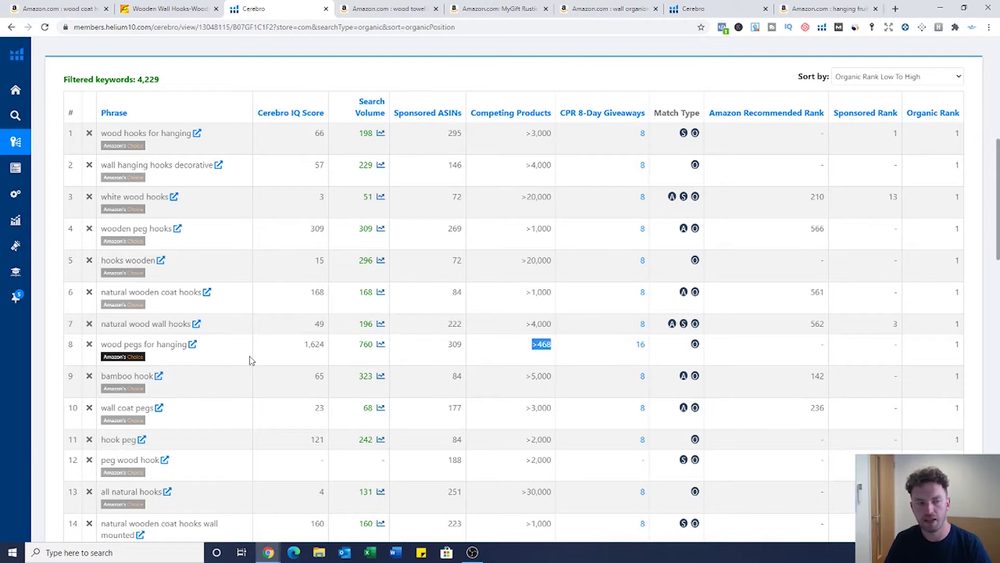
pyautogui.moveTo(633, 350); pyautogui.dragTo(646, 355)
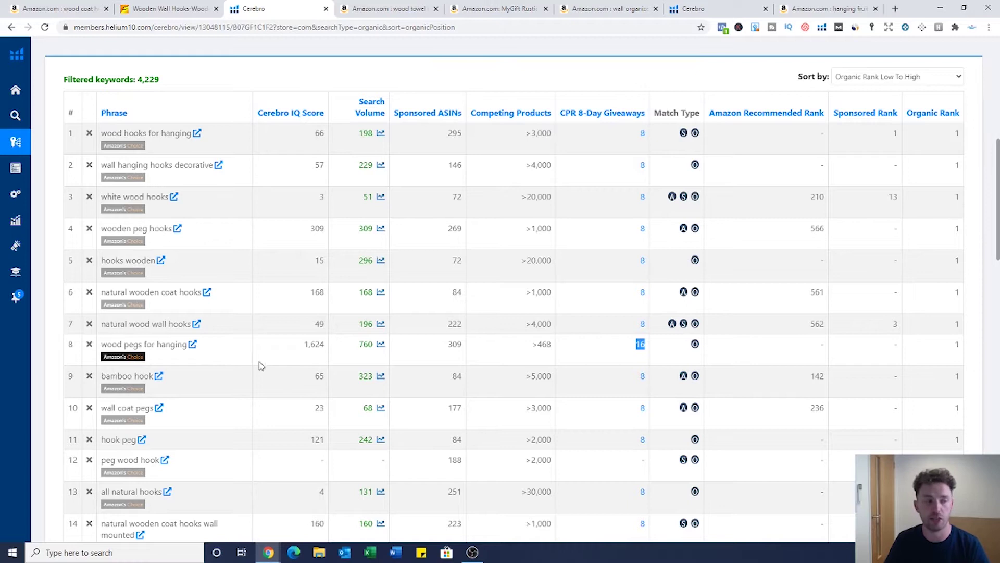
# - Examine the lower keyword rows, checking the search volume and CPR 8-day giveaways for "wood towel hook", and return to the lookup summary
pyautogui.scroll(-1, 280, 357)
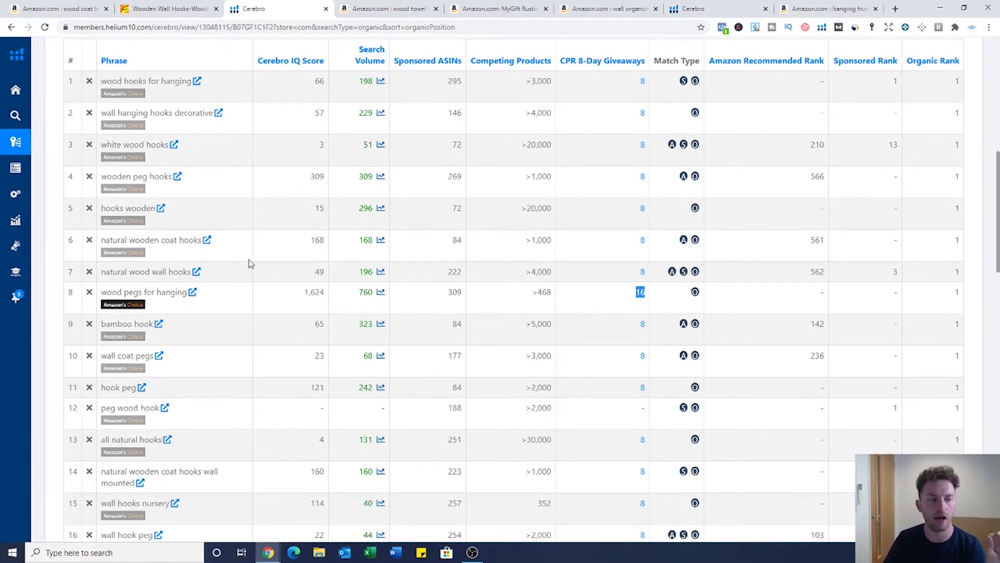
pyautogui.scroll(-4, 218, 215)
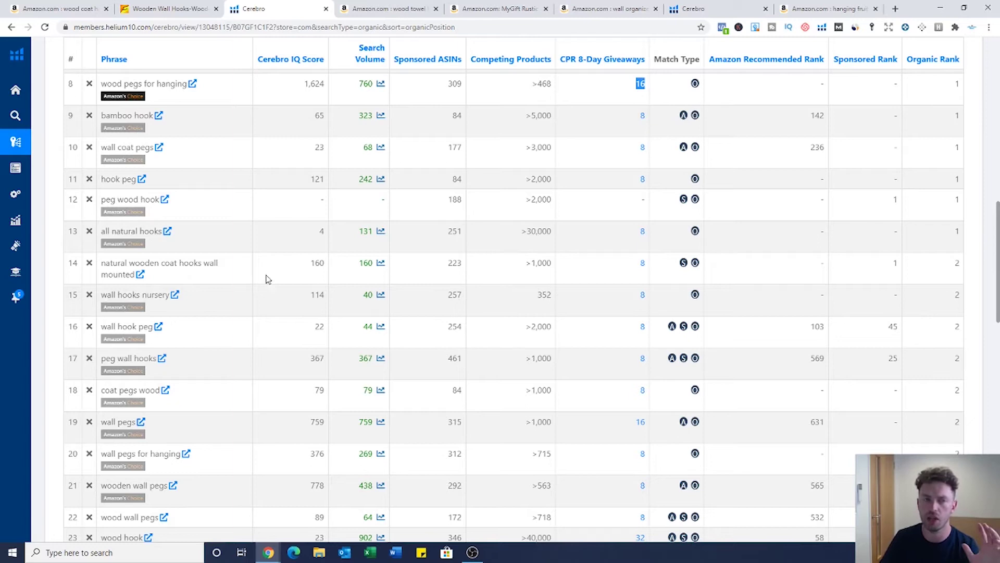
pyautogui.scroll(-3, 270, 313)
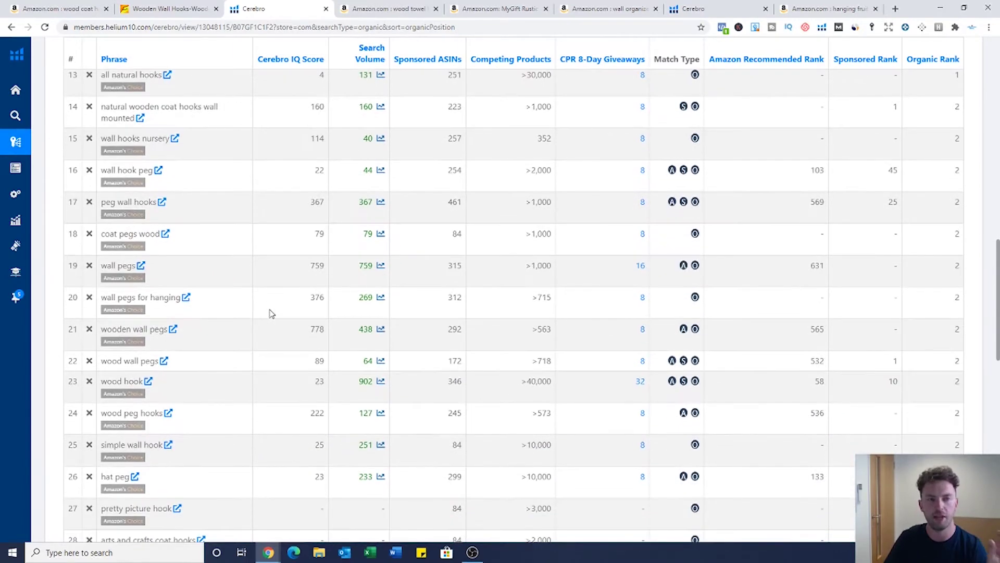
pyautogui.scroll(-1, 272, 310)
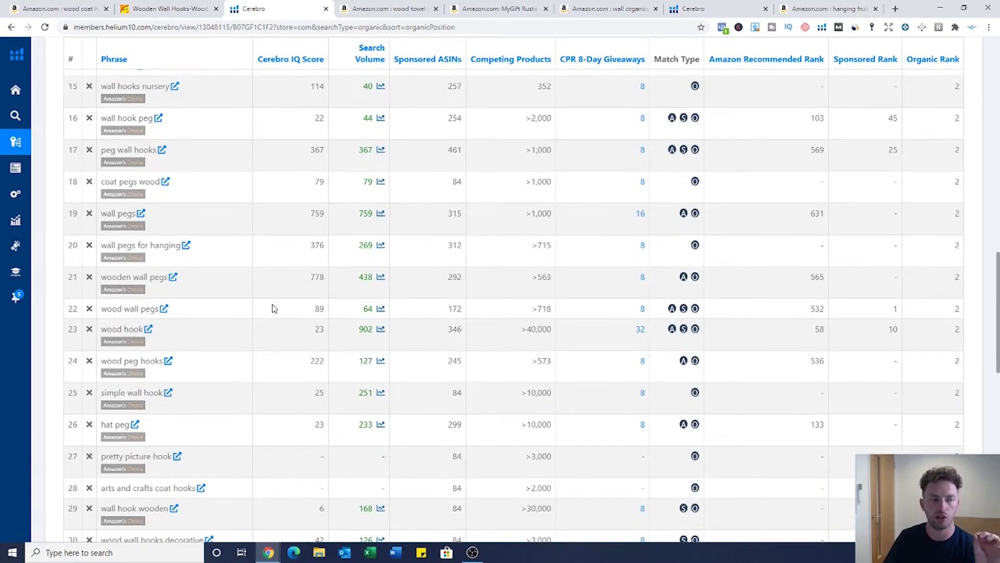
pyautogui.scroll(-3, 272, 308)
pyautogui.scroll(-3, 276, 307)
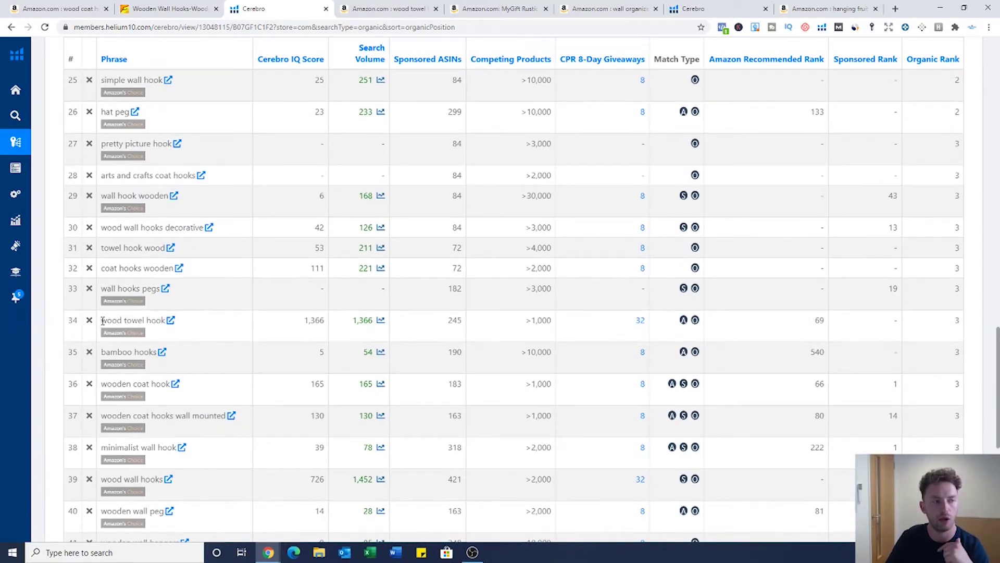
pyautogui.moveTo(103, 320); pyautogui.dragTo(172, 333)
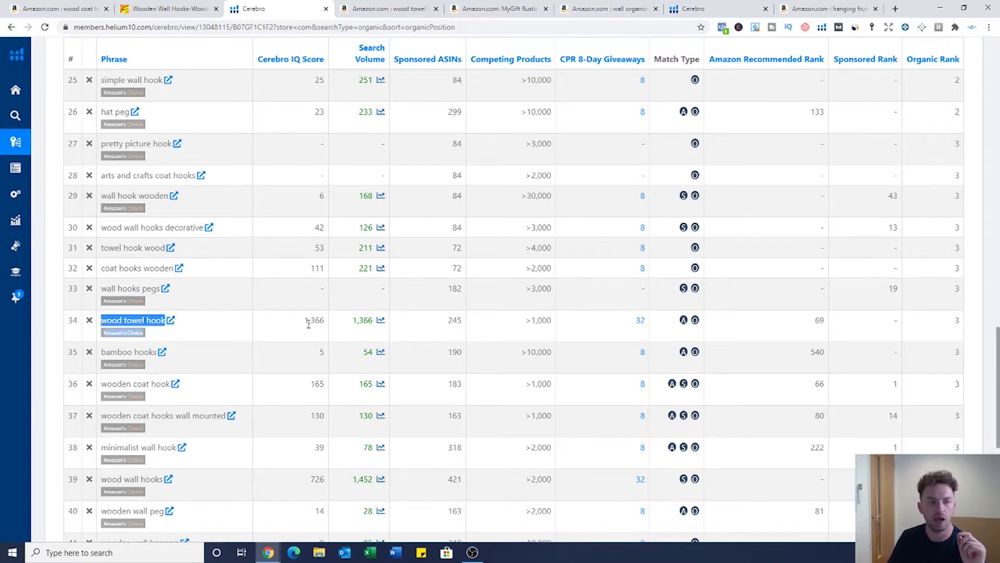
pyautogui.moveTo(351, 321); pyautogui.dragTo(372, 325)
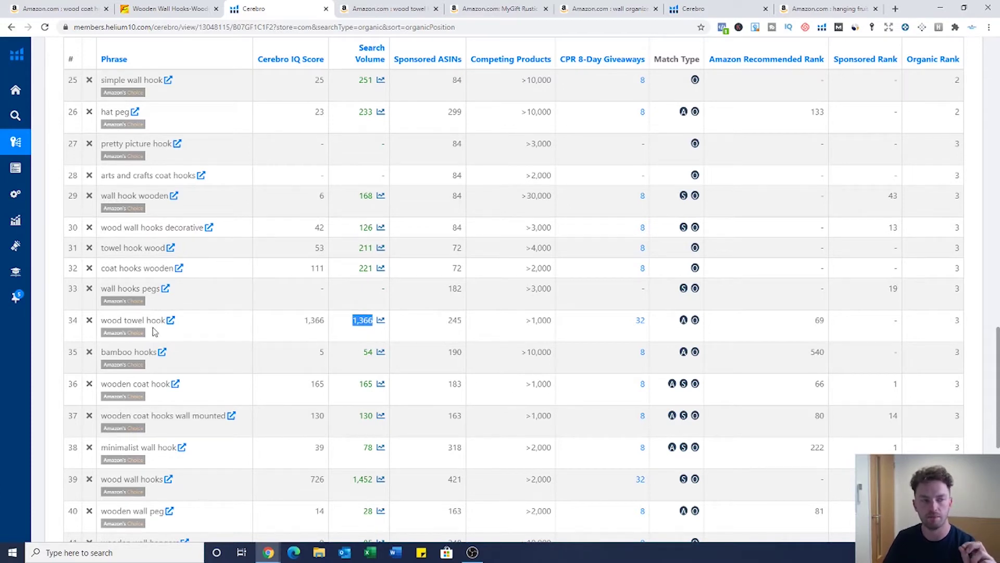
pyautogui.doubleClick(640, 321)
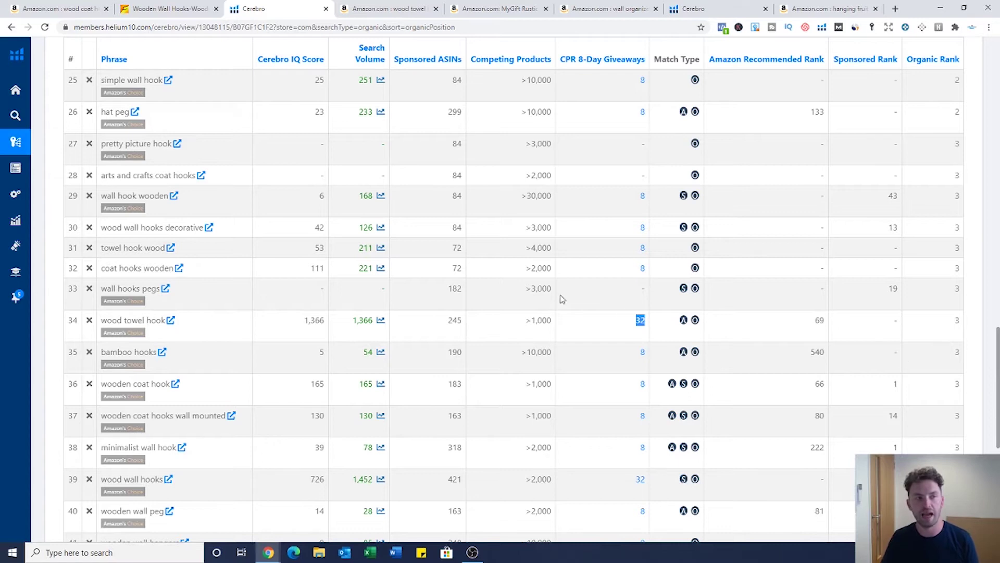
pyautogui.scroll(20, 561, 299)
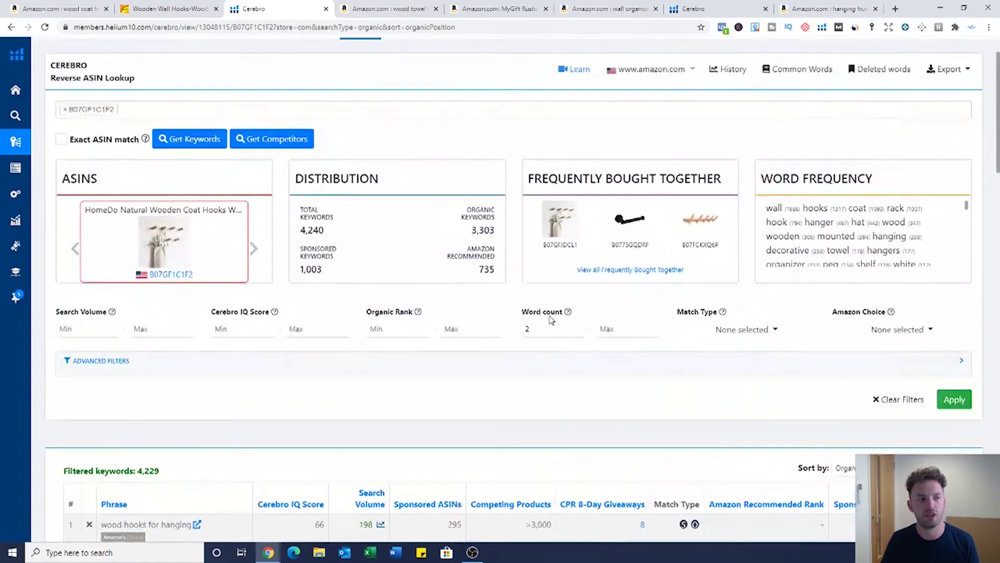
# - Recheck the wood coat hook listings on Amazon, and return to the Cerebro keyword results for B07GF1C1F2
pyautogui.scroll(1, 552, 319)
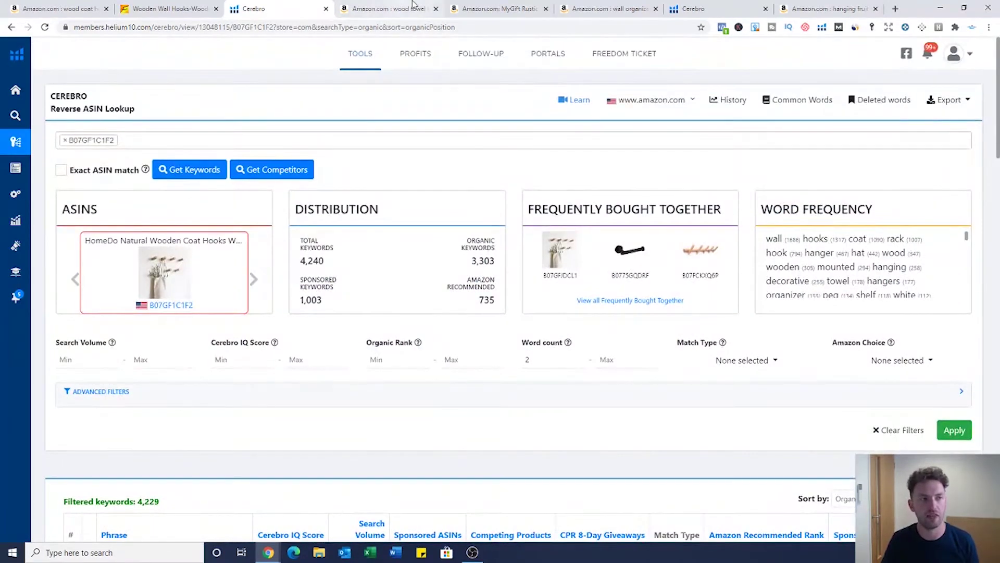
pyautogui.click(57, 9)
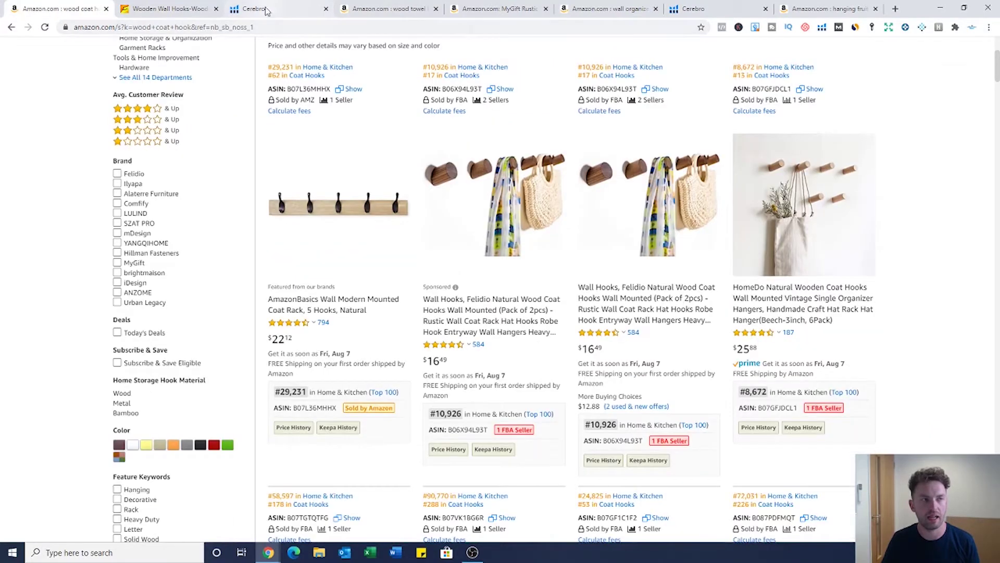
pyautogui.click(266, 9)
pyautogui.scroll(-3, 318, 312)
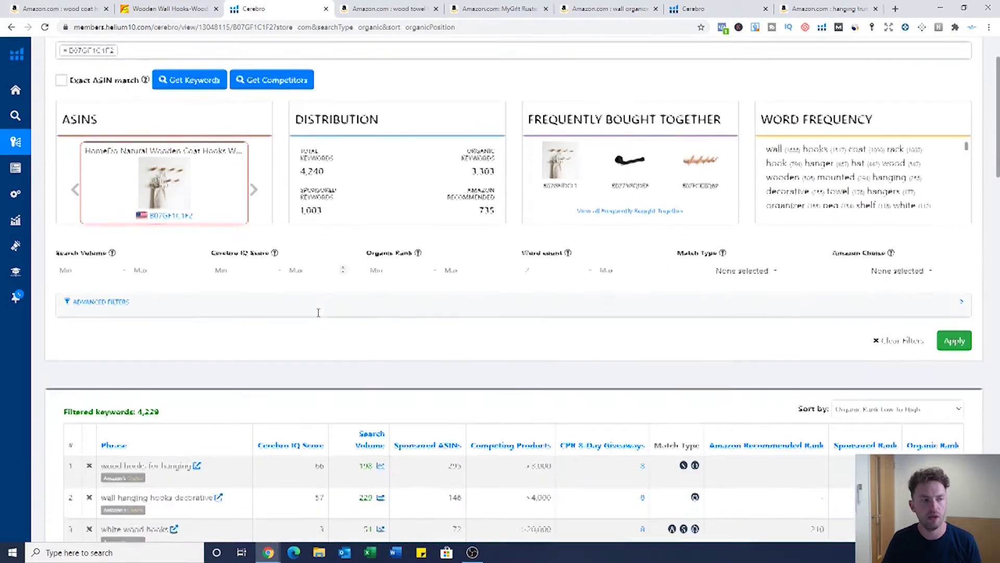
pyautogui.scroll(-2, 319, 313)
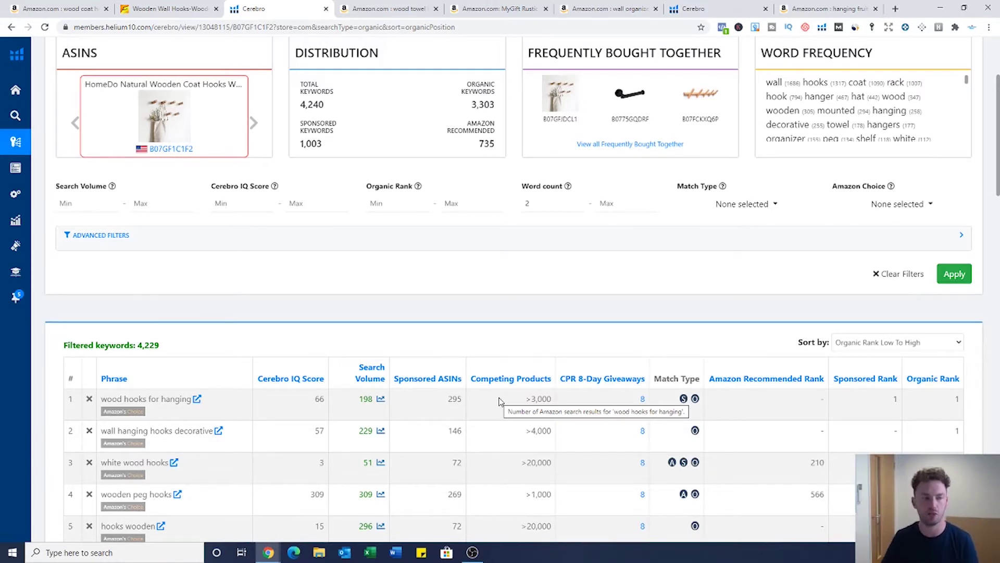
# - Scan the Cerebro keyword table from "wood hooks for hanging" down to the "wood towel hook" row
pyautogui.scroll(-7, 508, 327)
pyautogui.scroll(-3, 391, 323)
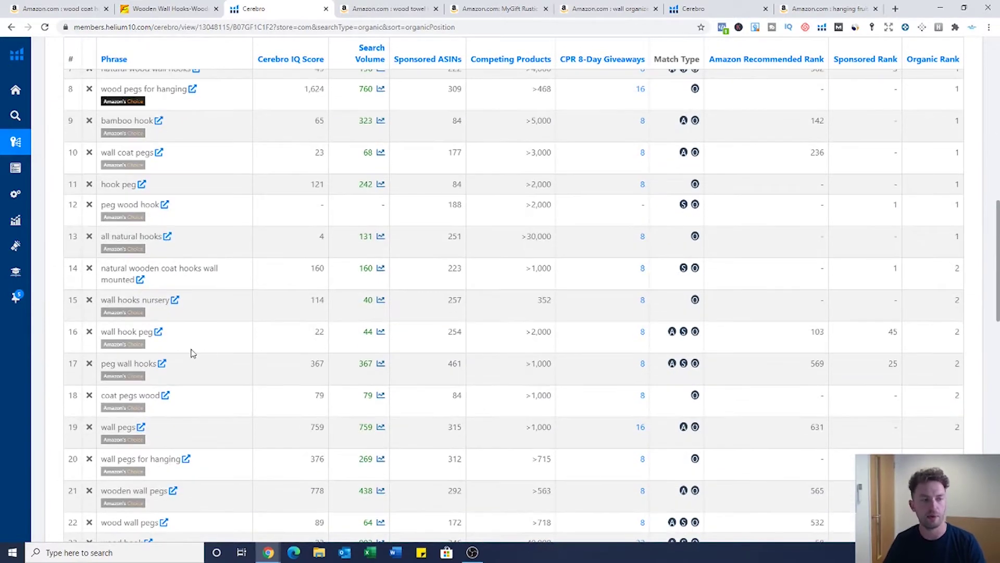
pyautogui.scroll(-1, 192, 352)
pyautogui.scroll(-1, 195, 313)
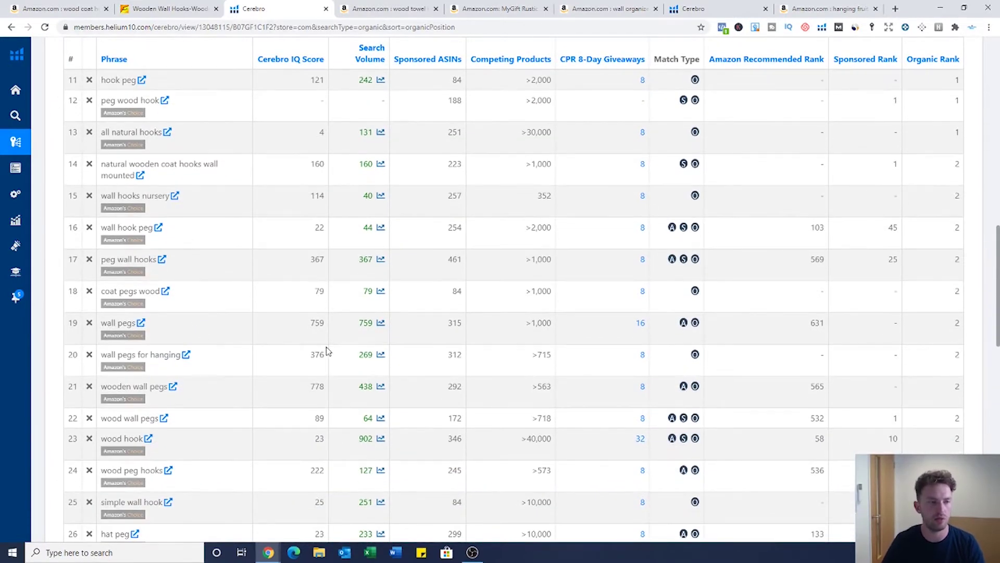
pyautogui.scroll(-6, 312, 350)
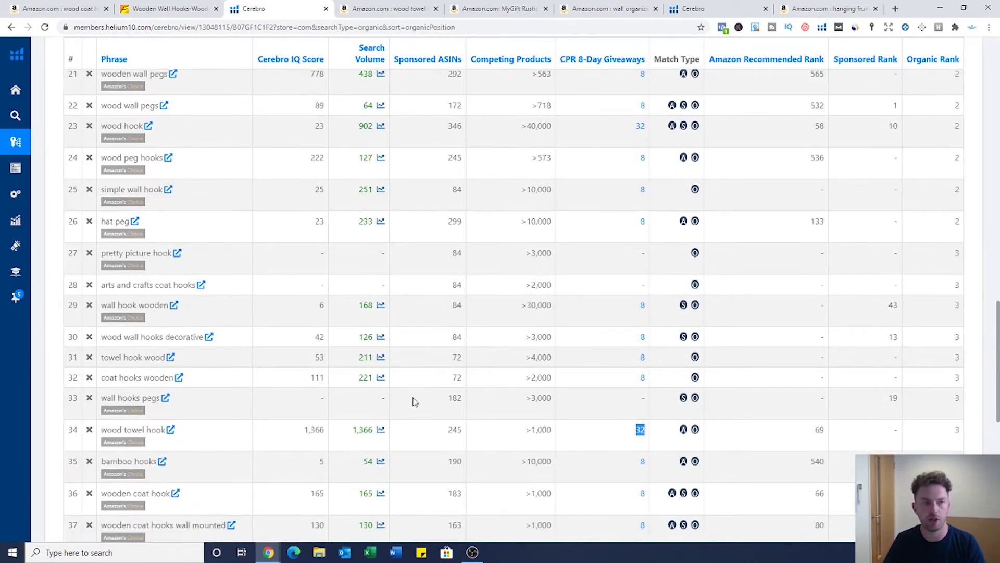
# - Switch to the Amazon results for "wood towel hook" and browse the listings down to the MyGift TOWELS hanging rack
pyautogui.click(408, 9)
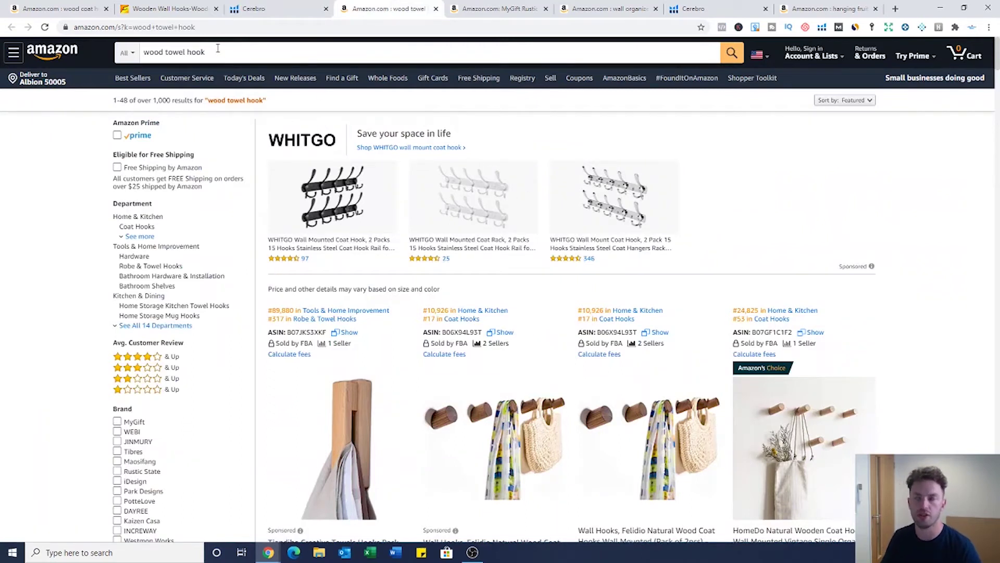
pyautogui.scroll(-5, 492, 202)
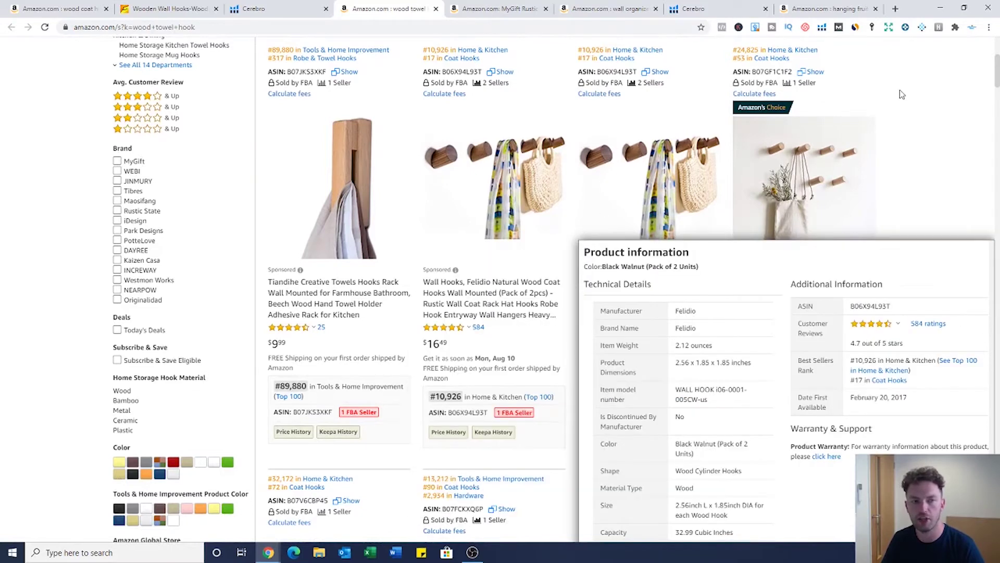
pyautogui.scroll(-1, 920, 183)
pyautogui.scroll(-5, 924, 216)
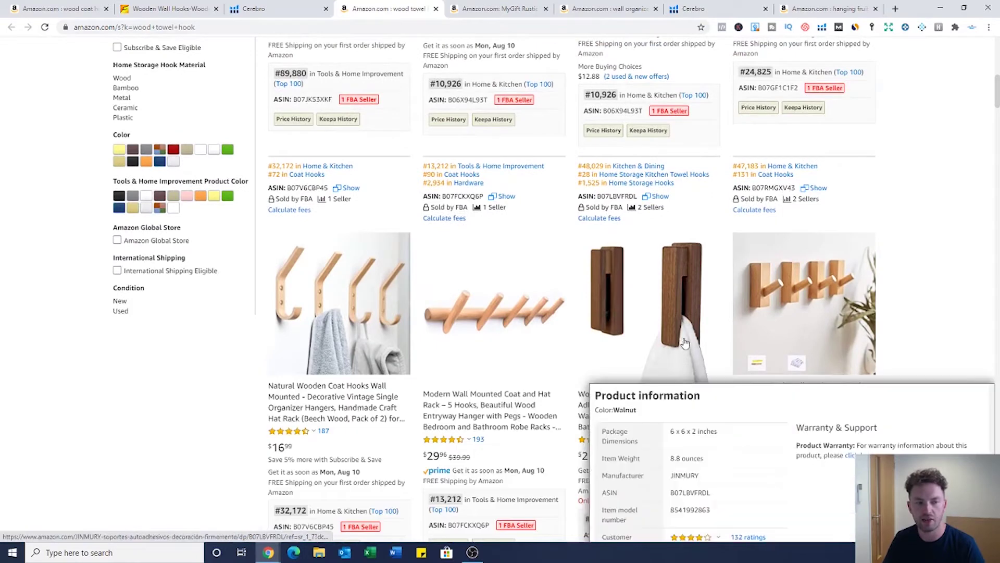
pyautogui.scroll(-3, 796, 388)
pyautogui.scroll(-5, 904, 346)
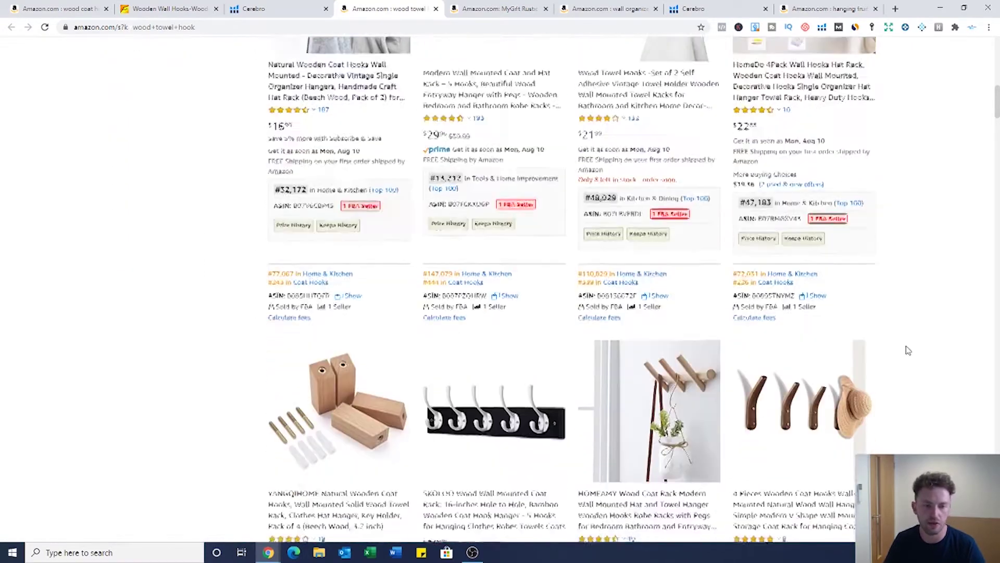
pyautogui.scroll(-9, 921, 323)
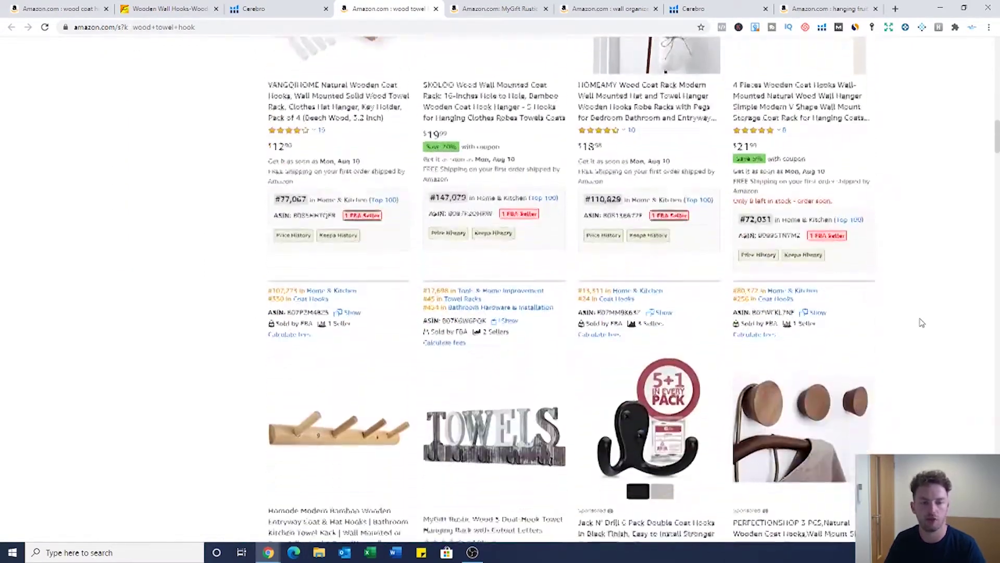
pyautogui.click(599, 302)
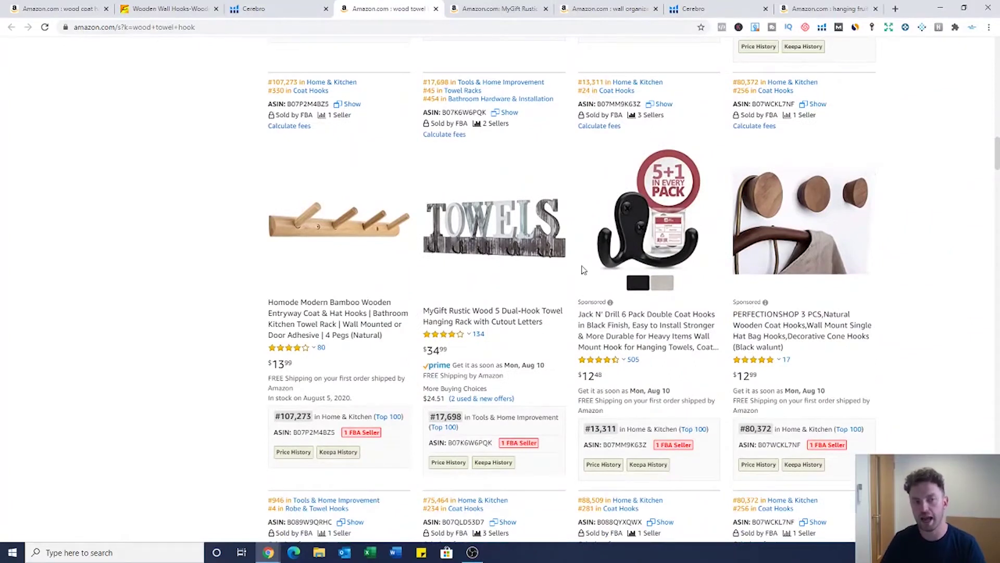
pyautogui.click(426, 163)
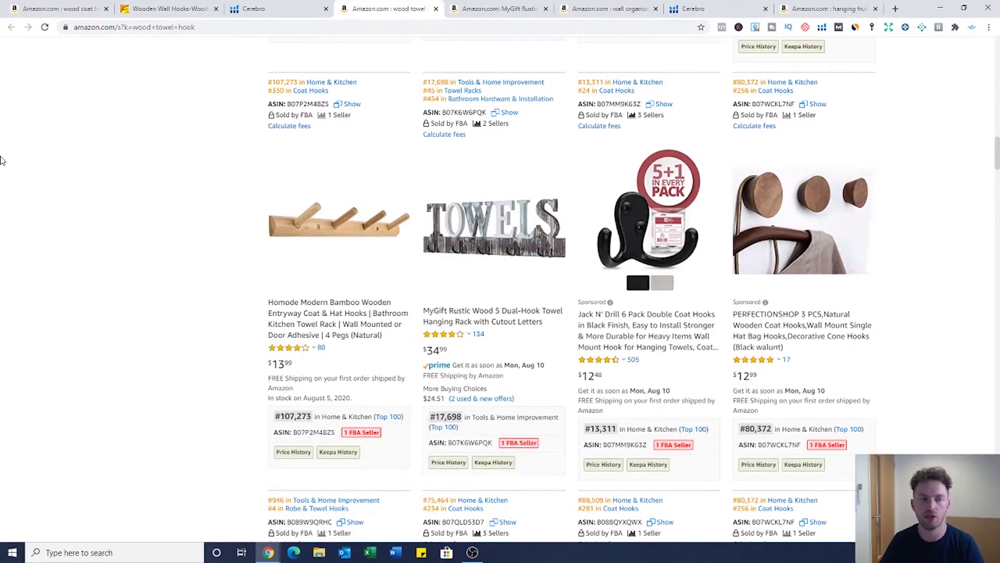
# - View the Xray sales data for the MyGift towel rack, moving the Xray window off the product title, and return to the search results
pyautogui.click(499, 11)
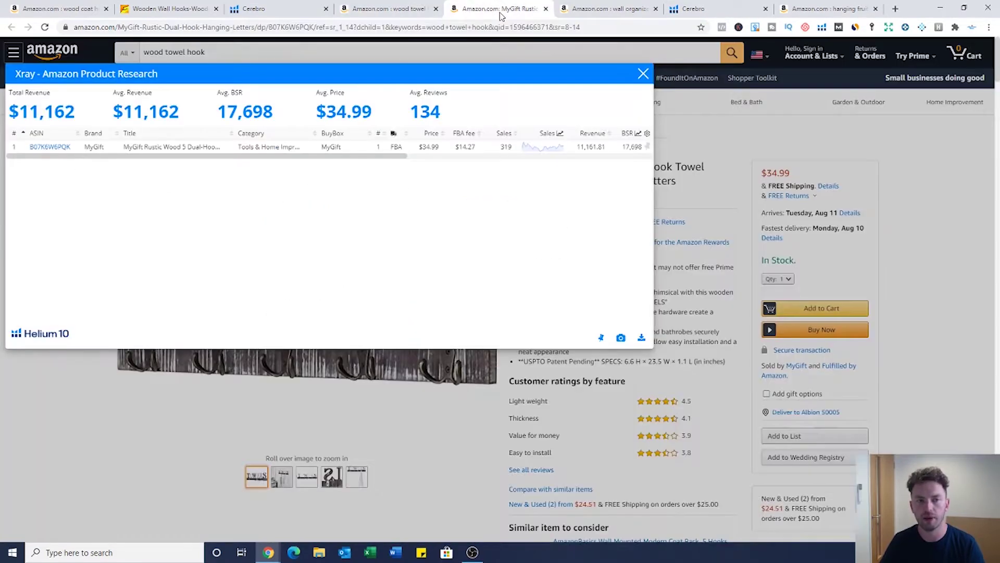
pyautogui.moveTo(614, 73); pyautogui.dragTo(708, 132)
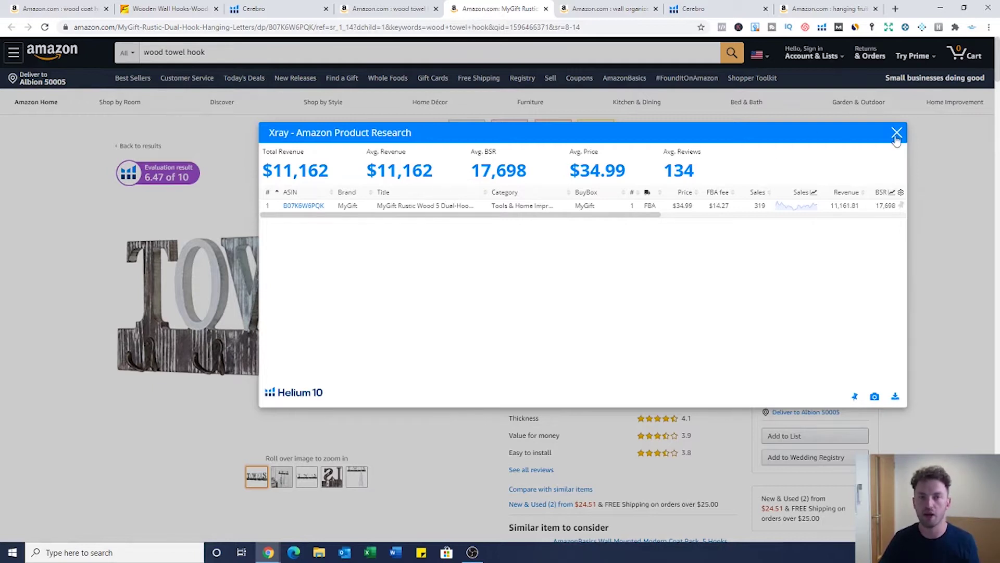
pyautogui.click(388, 8)
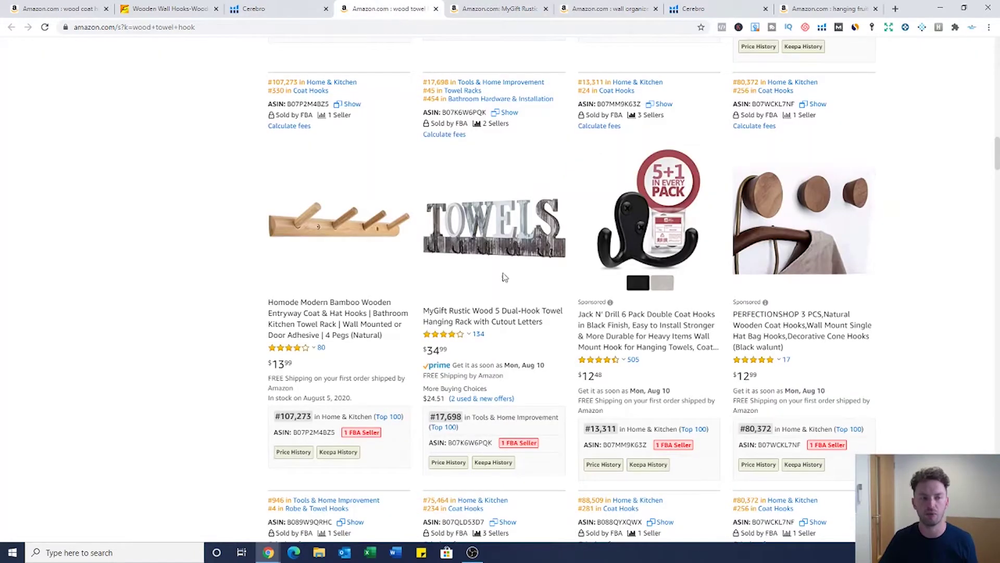
# - Compare the MyGift TOWELS rack with the surrounding wood towel hook listings, viewing the Homode bamboo rack's product information
pyautogui.scroll(-10, 529, 308)
pyautogui.scroll(-15, 540, 330)
pyautogui.scroll(-20, 616, 320)
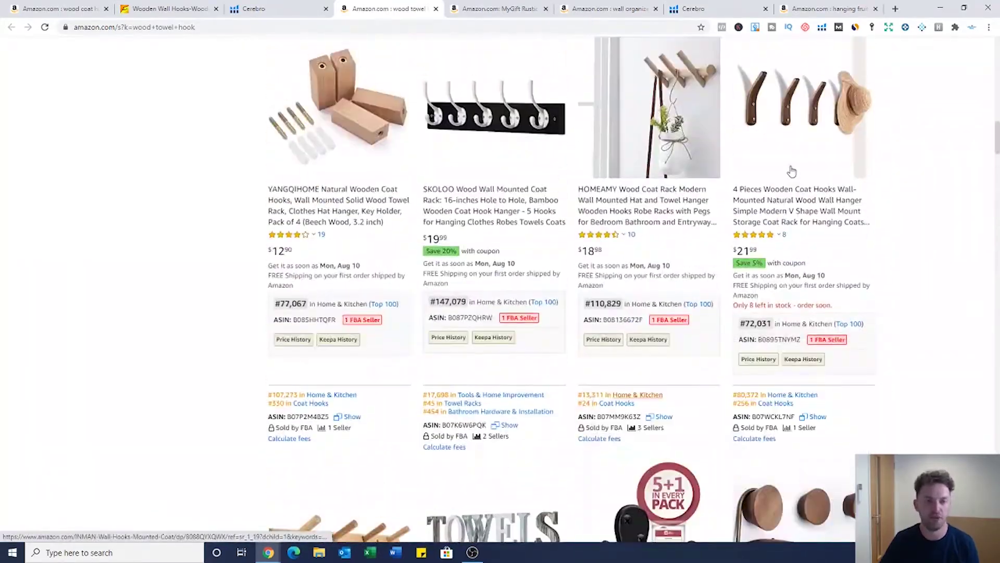
pyautogui.scroll(-6, 751, 201)
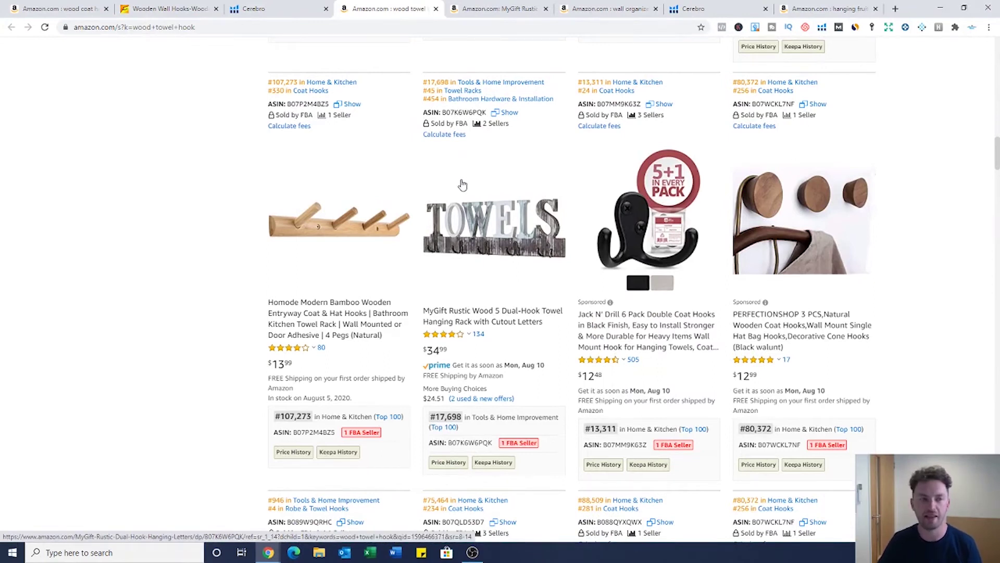
pyautogui.moveTo(482, 255)
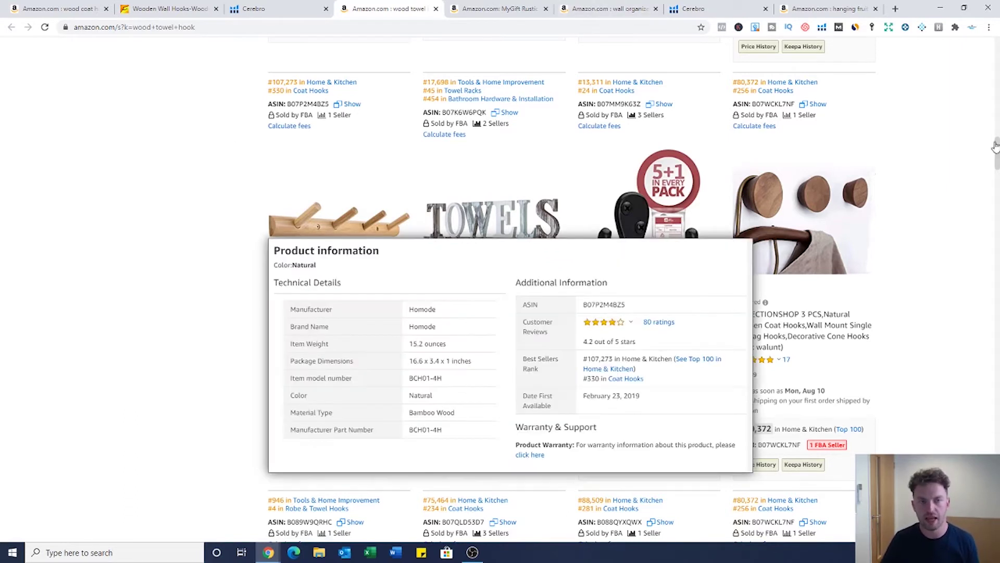
pyautogui.scroll(1, 912, 190)
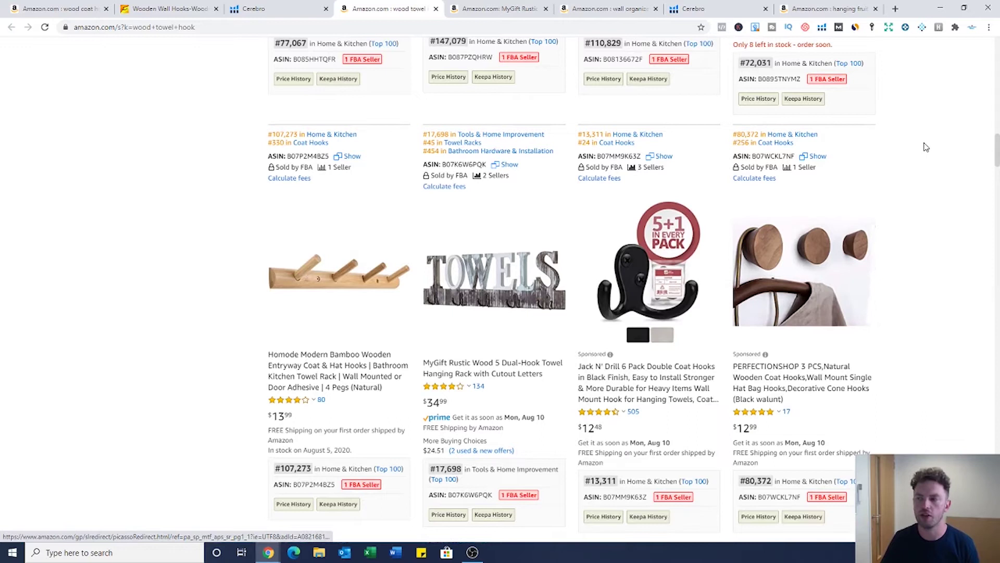
pyautogui.scroll(1, 923, 147)
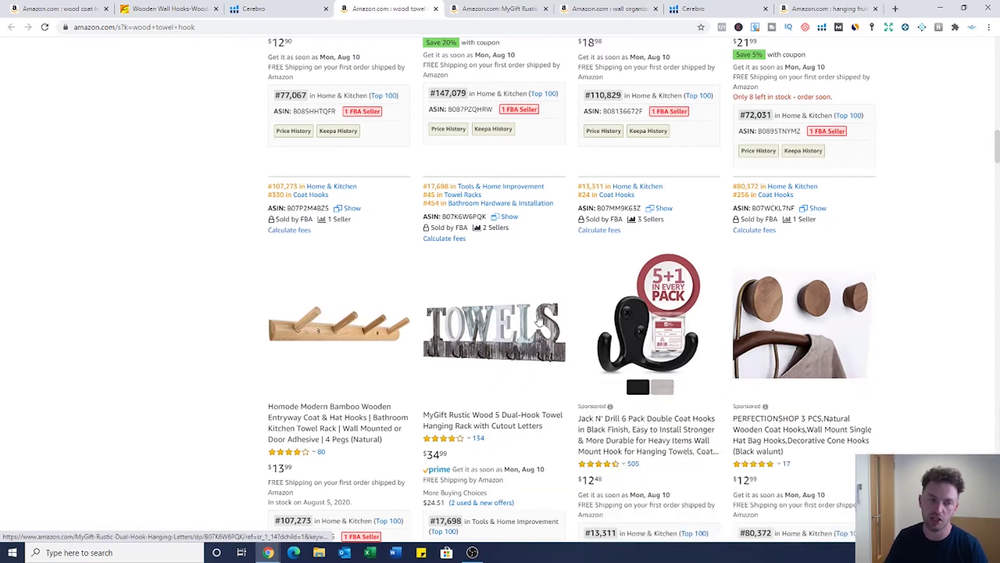
pyautogui.moveTo(533, 333)
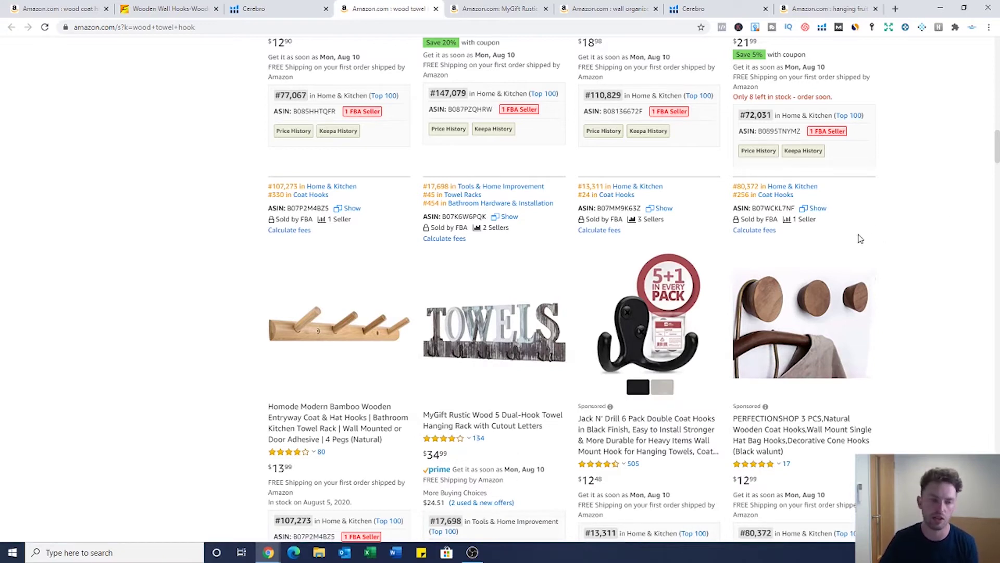
# - Review the wood towel hook listings back up to the first row of results
pyautogui.scroll(1, 804, 268)
pyautogui.scroll(5, 834, 271)
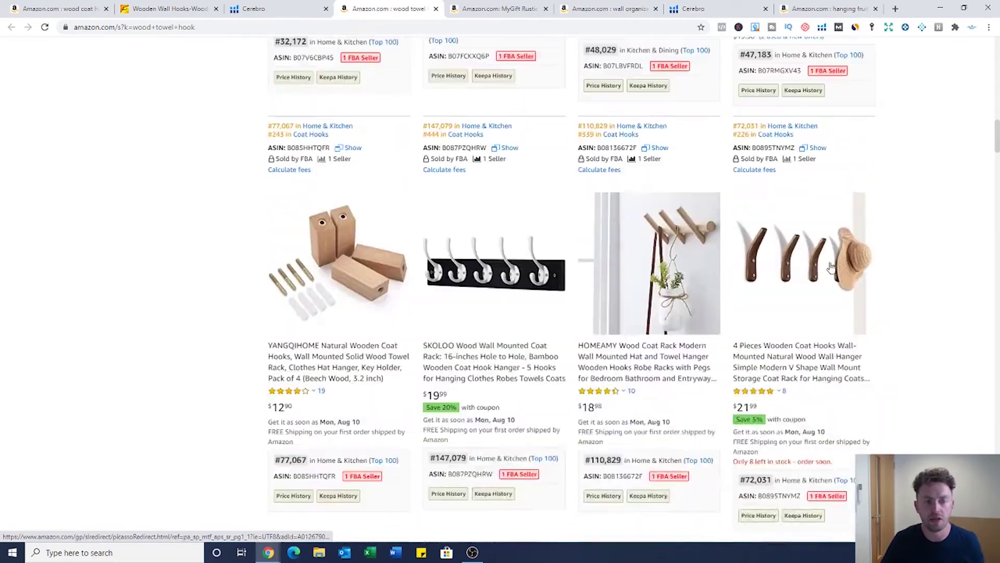
pyautogui.scroll(2, 917, 224)
pyautogui.scroll(4, 961, 177)
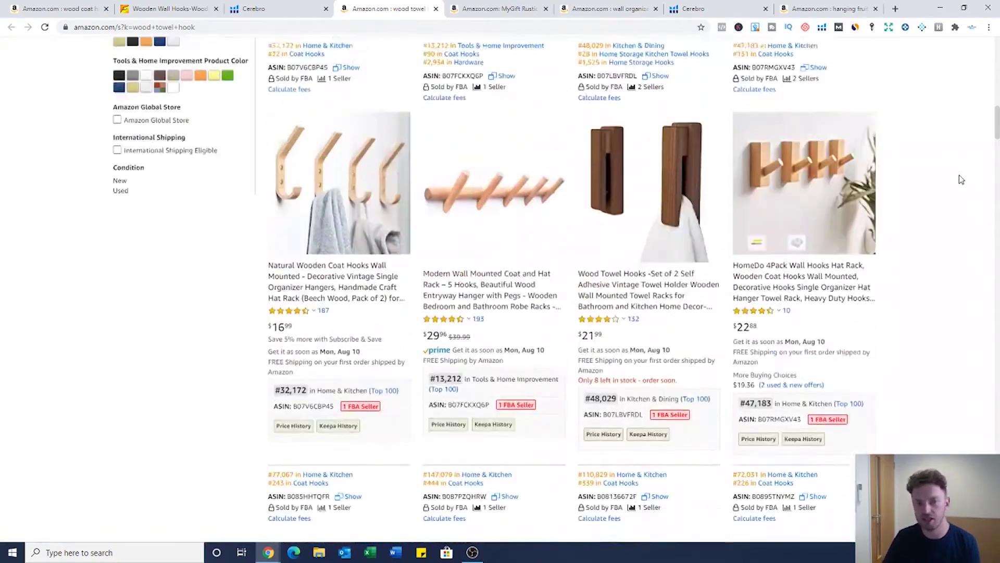
pyautogui.scroll(2, 960, 180)
pyautogui.scroll(7, 962, 190)
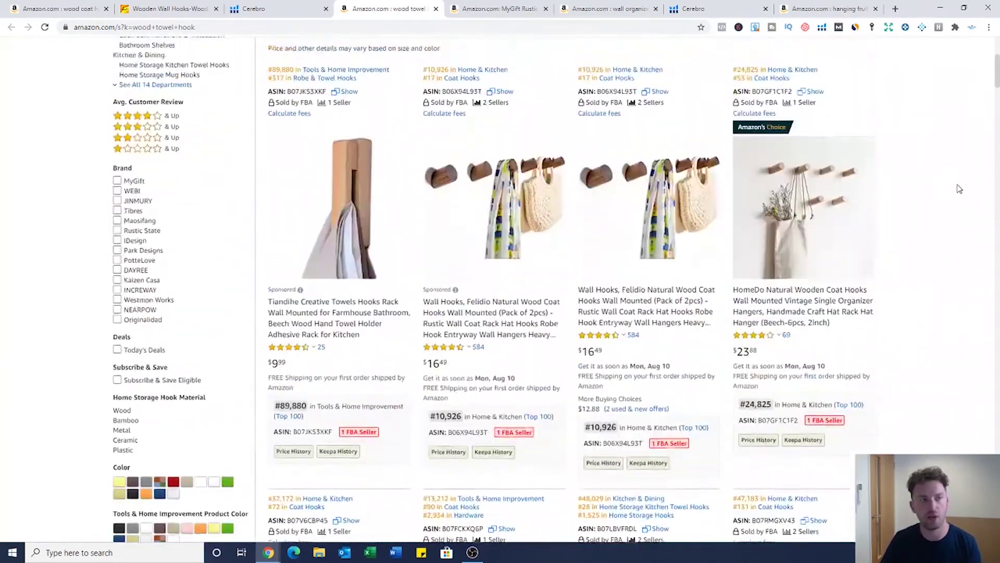
# - Examine the second row of wood towel hook listings, including the product information for the five-hook beech coat rack
pyautogui.scroll(-3, 963, 193)
pyautogui.scroll(-2, 963, 204)
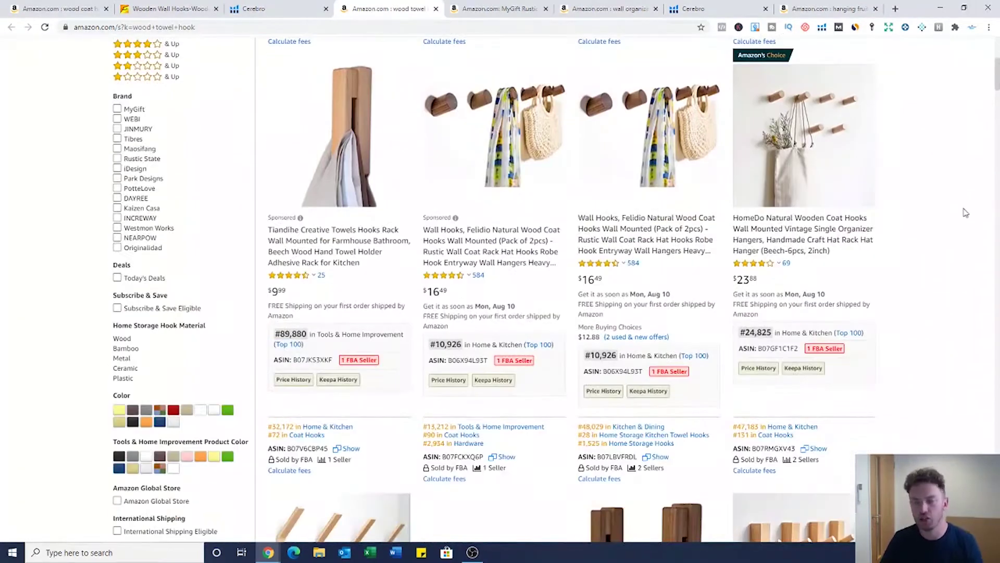
pyautogui.scroll(-5, 951, 221)
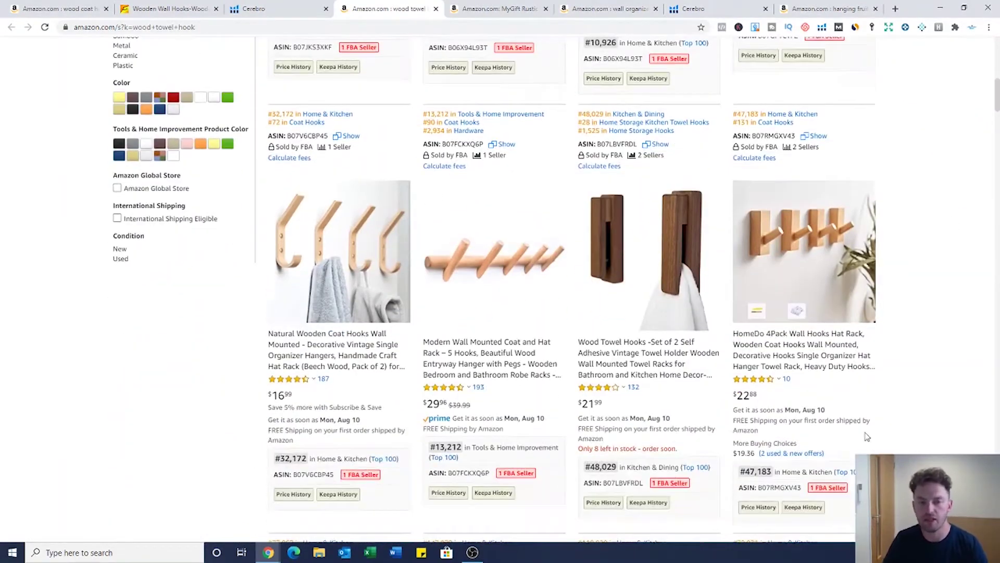
pyautogui.moveTo(674, 289)
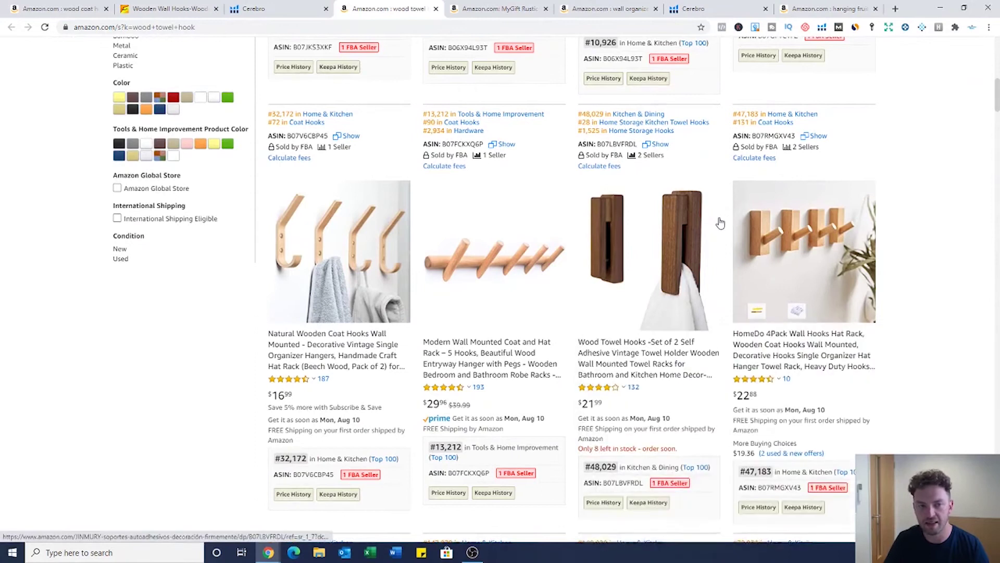
pyautogui.scroll(-1, 720, 223)
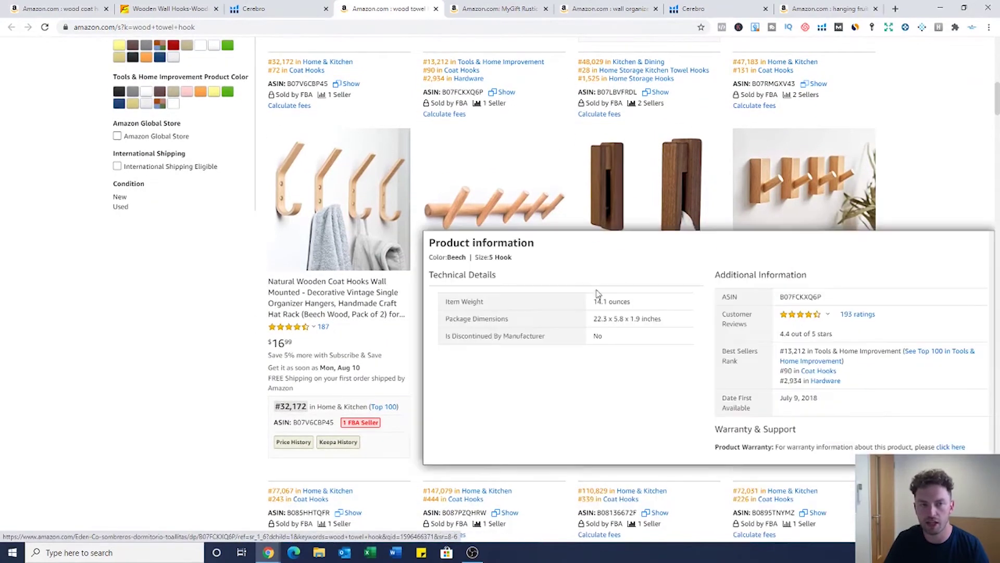
pyautogui.moveTo(909, 148)
pyautogui.scroll(-1, 933, 125)
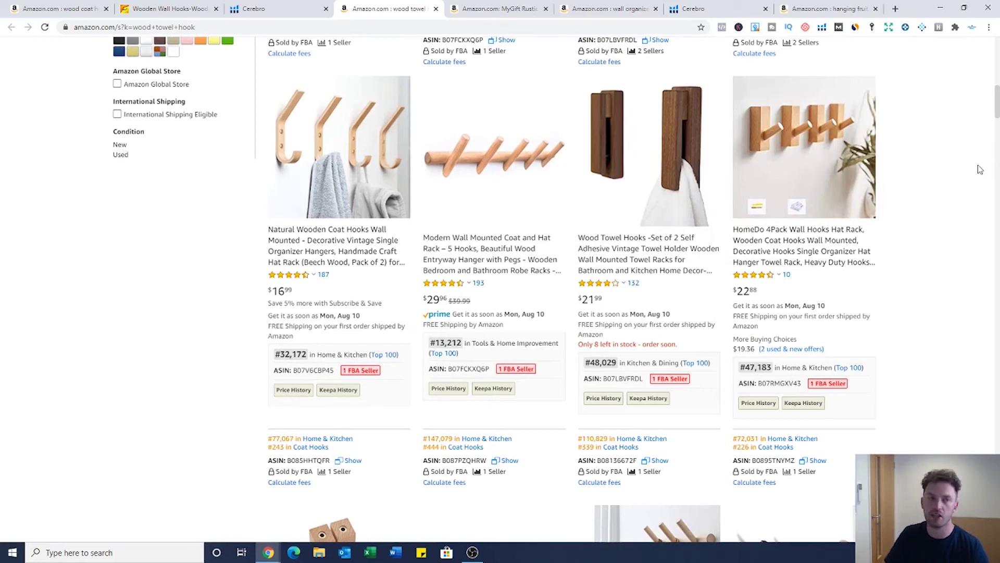
# - Recheck the MyGift rack's Xray data, look over wooden wall hook suppliers on Alibaba, and go back to the Amazon research pages
pyautogui.click(478, 14)
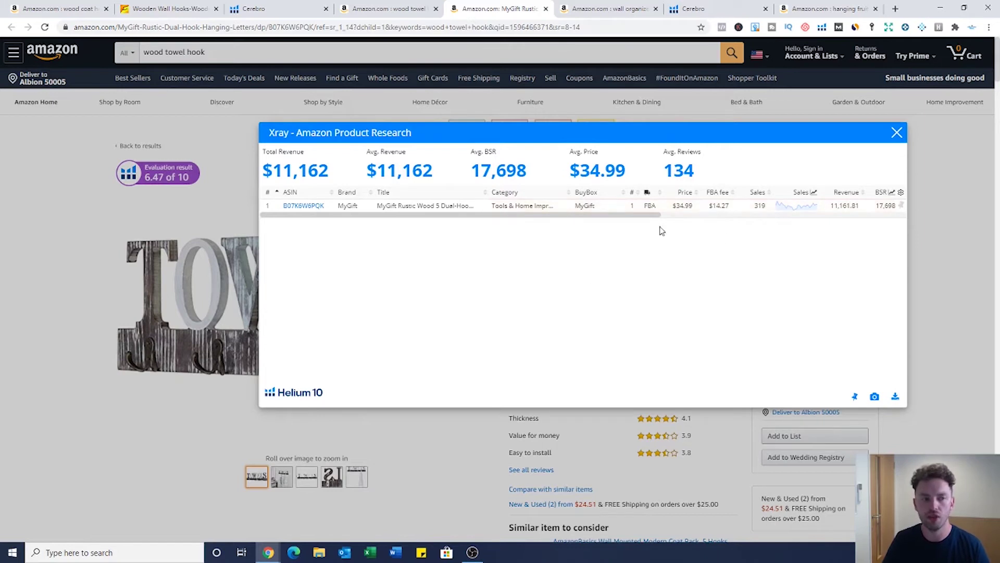
pyautogui.click(158, 10)
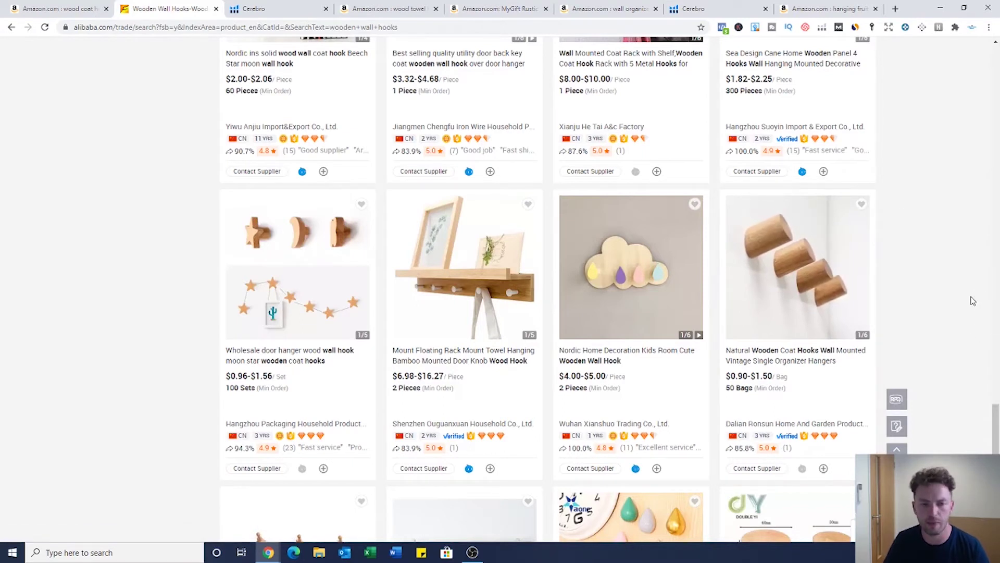
pyautogui.scroll(-1, 972, 301)
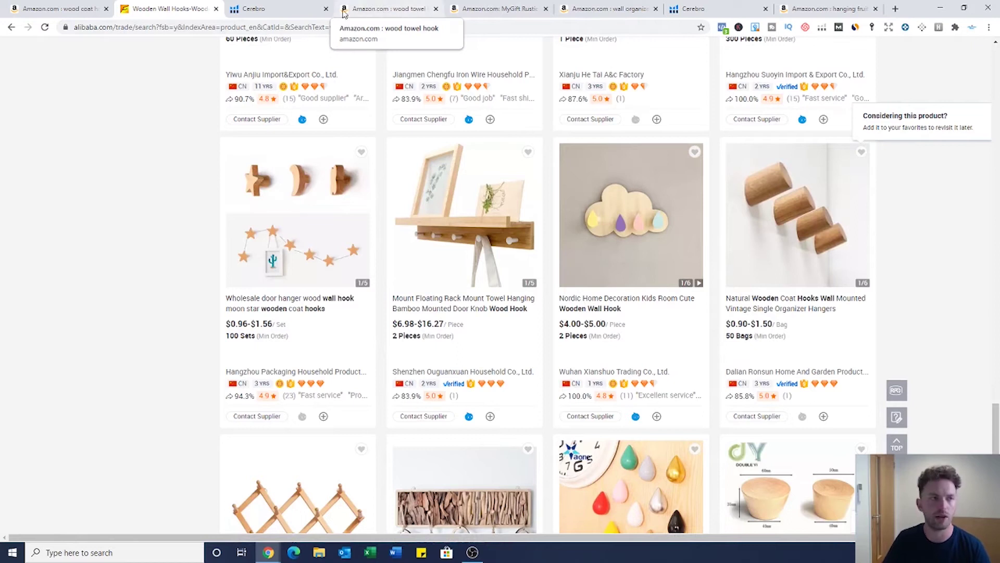
pyautogui.click(372, 8)
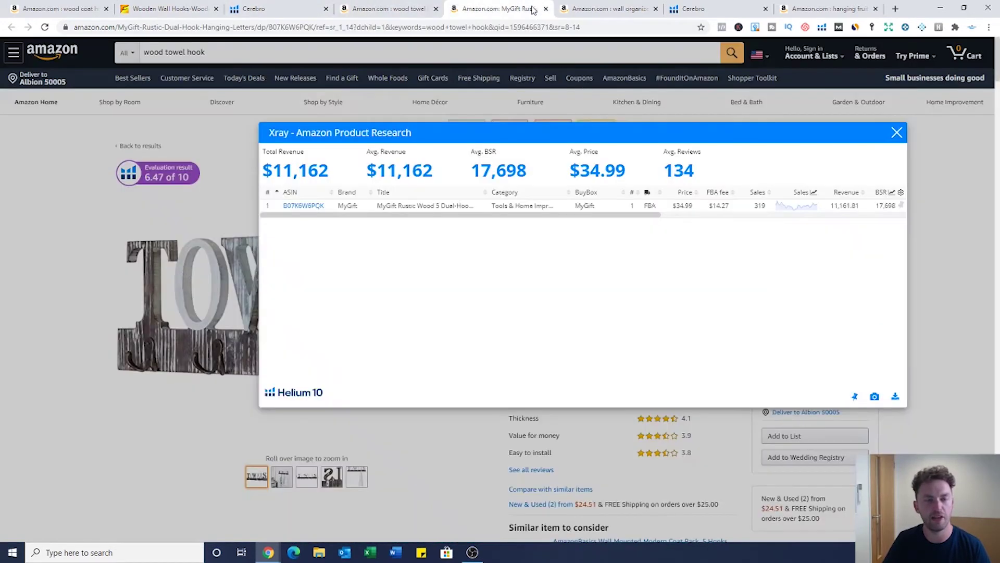
# - Close the MyGift rack's Xray data and look back over the Cerebro keyword results for the HomeDo wooden coat hooks
pyautogui.click(534, 9)
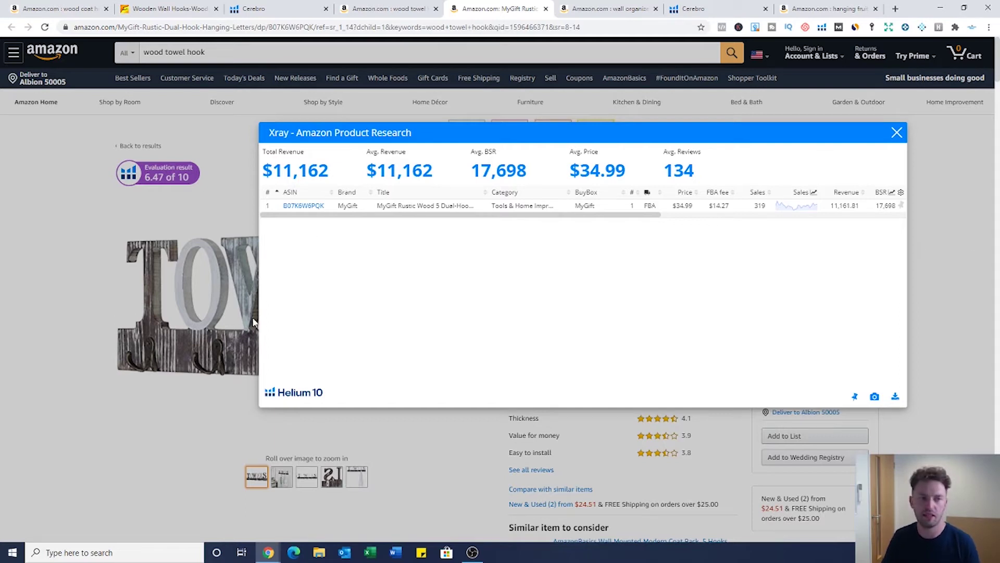
pyautogui.click(897, 133)
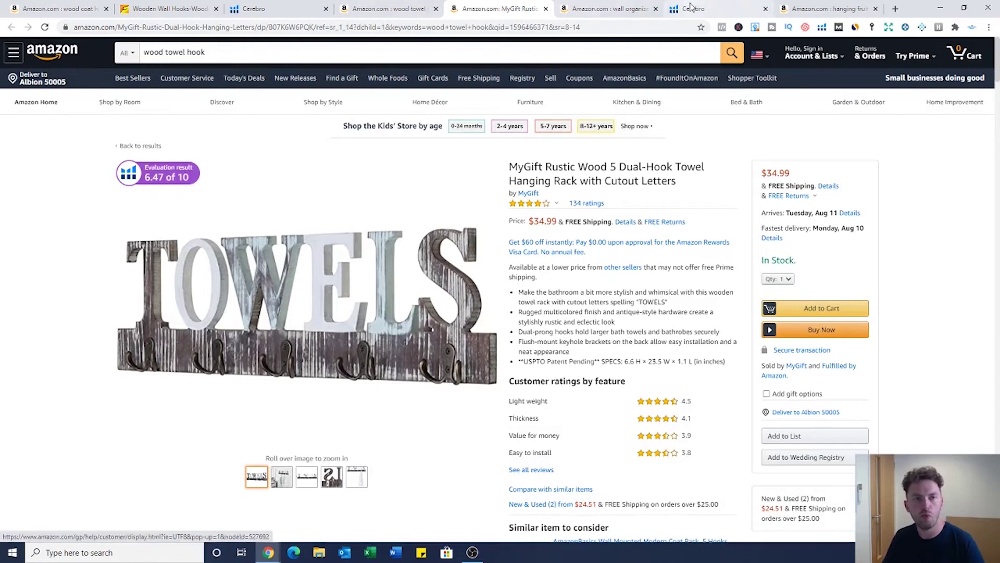
pyautogui.click(276, 9)
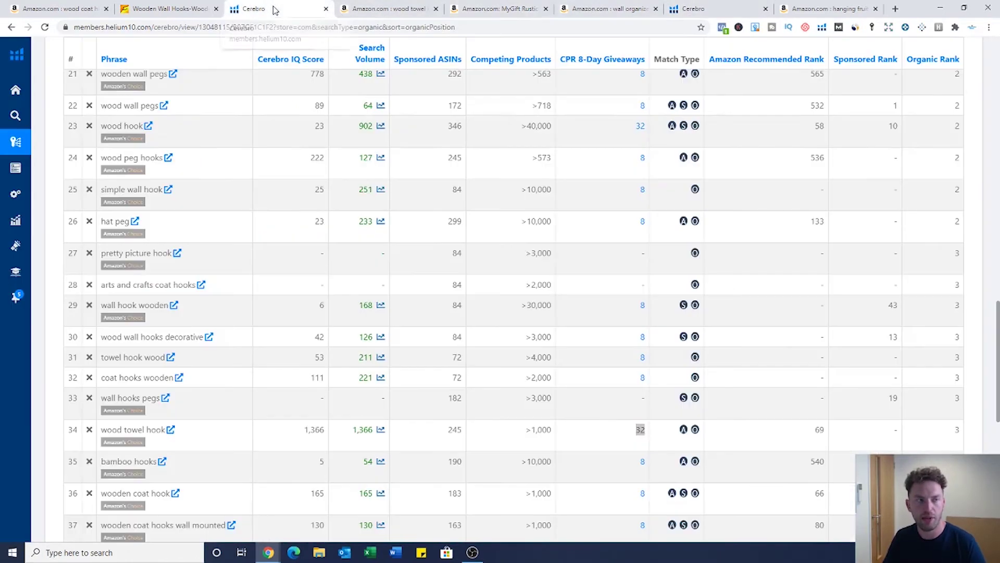
pyautogui.scroll(-4, 255, 180)
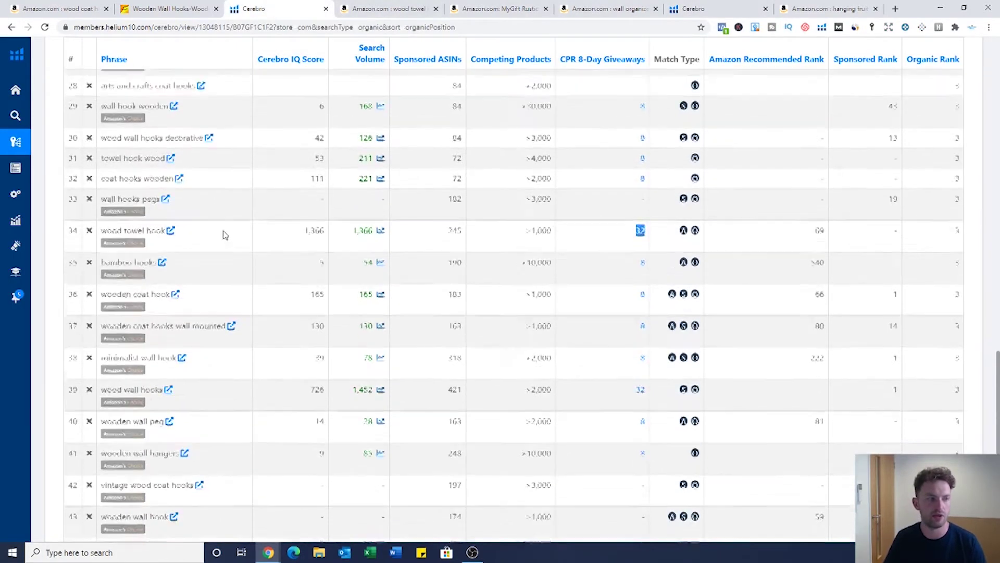
pyautogui.scroll(12, 224, 232)
pyautogui.scroll(10, 230, 238)
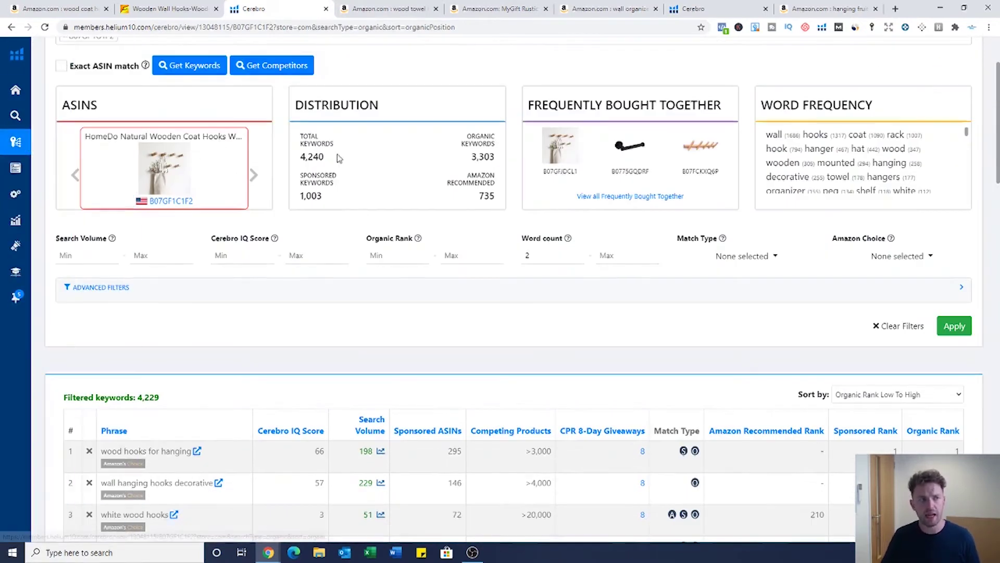
pyautogui.scroll(3, 448, 146)
# - Glance over the first Amazon search results for wall organizer
pyautogui.click(620, 9)
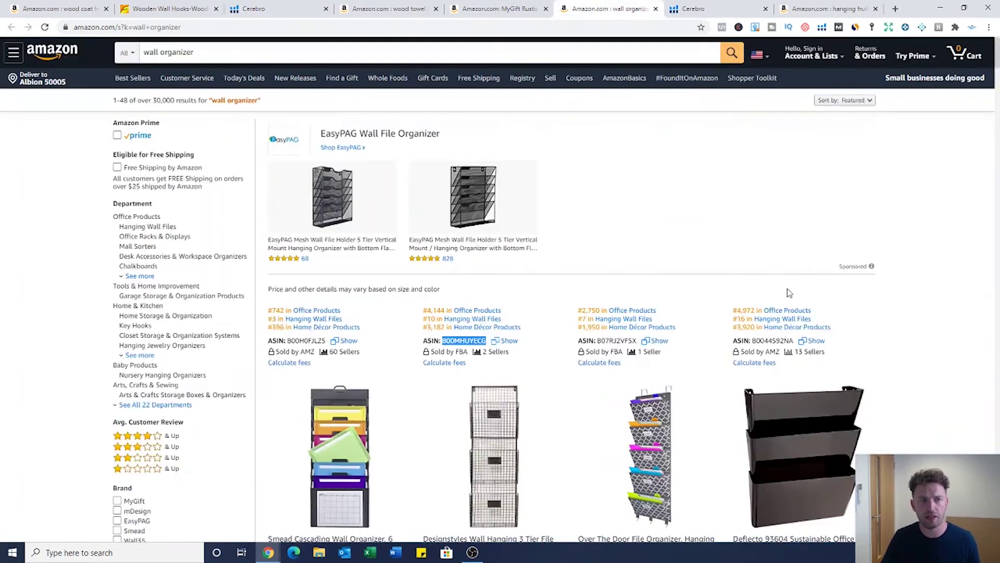
pyautogui.scroll(-2, 599, 297)
pyautogui.scroll(2, 502, 252)
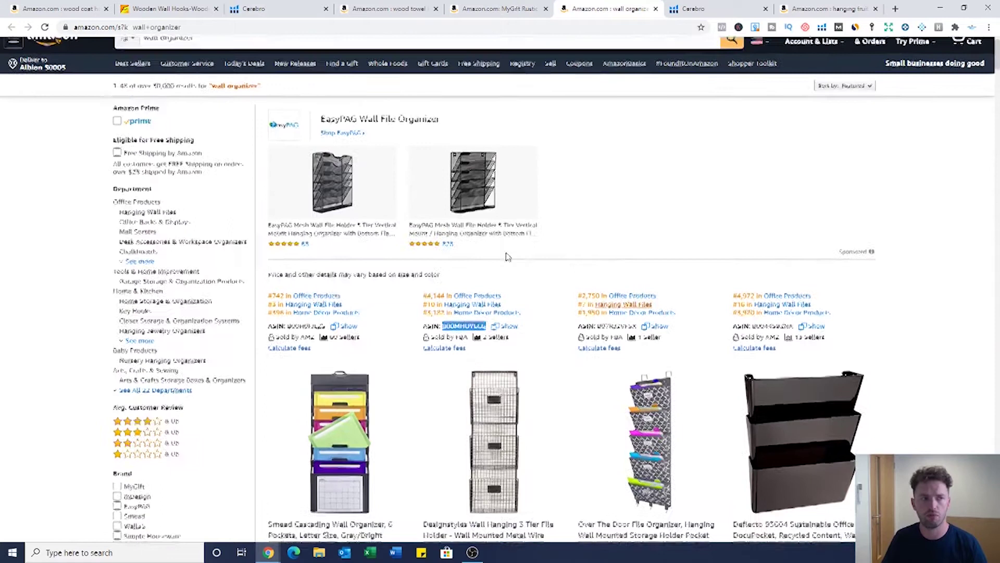
# - Sort the HomeDo wooden coat hooks' Cerebro keywords by search volume from high to low
pyautogui.click(276, 9)
pyautogui.scroll(5, 276, 344)
pyautogui.scroll(-6, 316, 375)
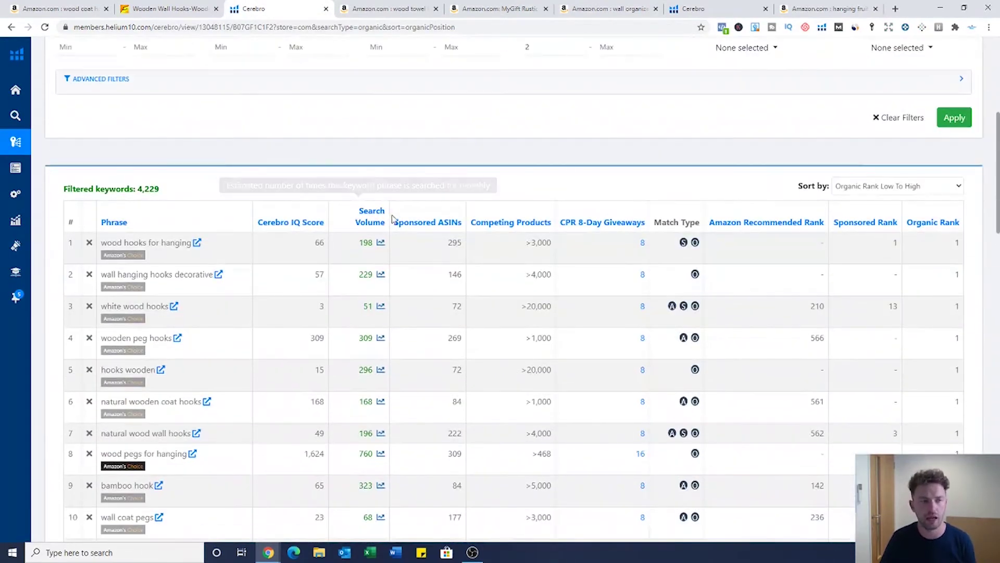
pyautogui.click(374, 216)
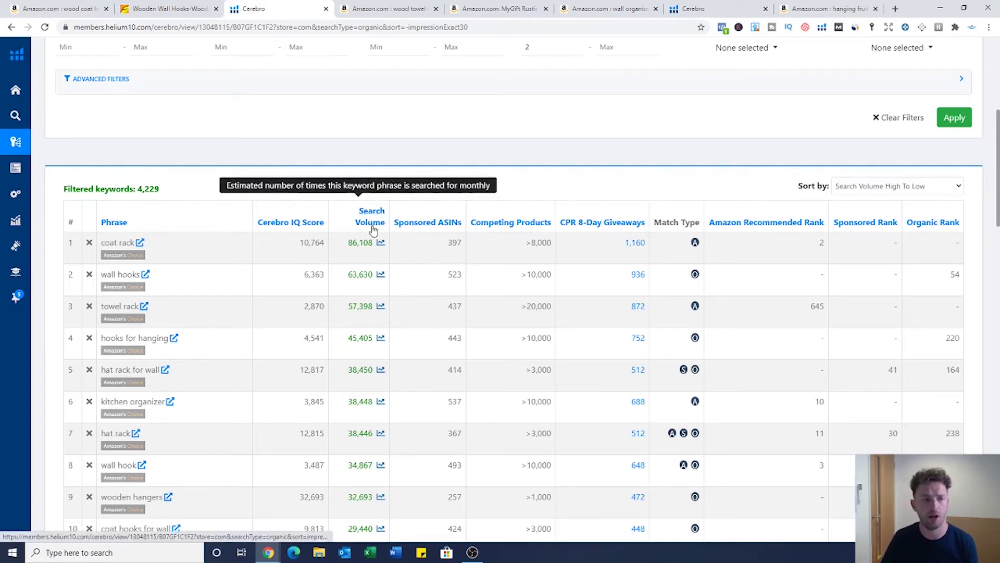
# - Review the highest-volume keywords related to the wooden coat hooks and highlight the phrase "wall organizer"
pyautogui.scroll(-1, 366, 295)
pyautogui.scroll(3, 366, 296)
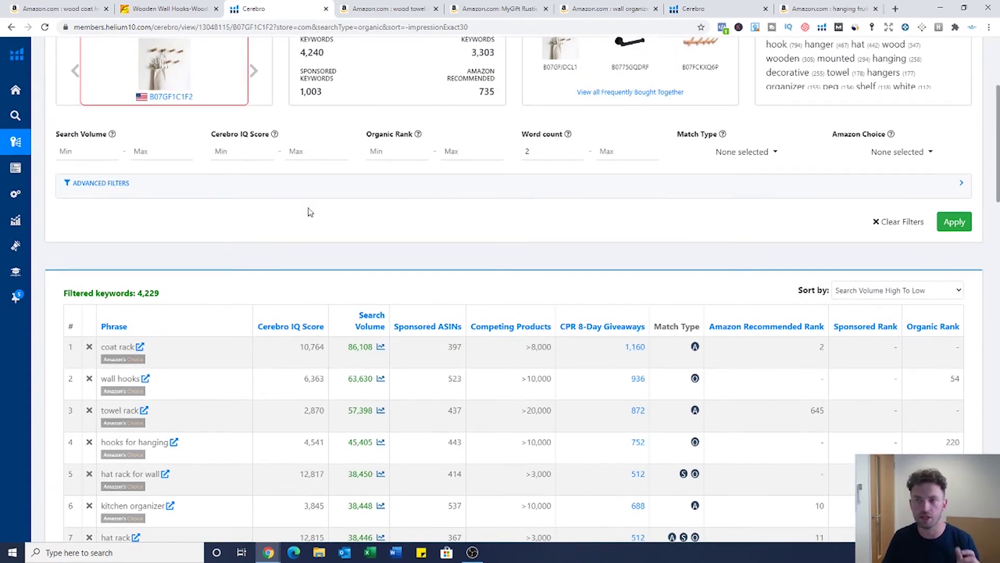
pyautogui.scroll(-3, 308, 211)
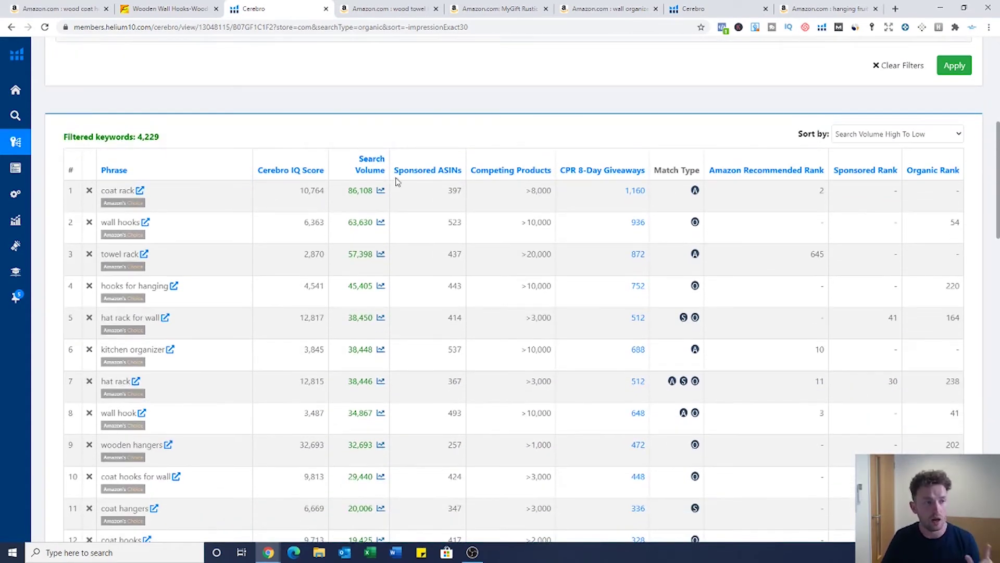
pyautogui.scroll(-1, 388, 172)
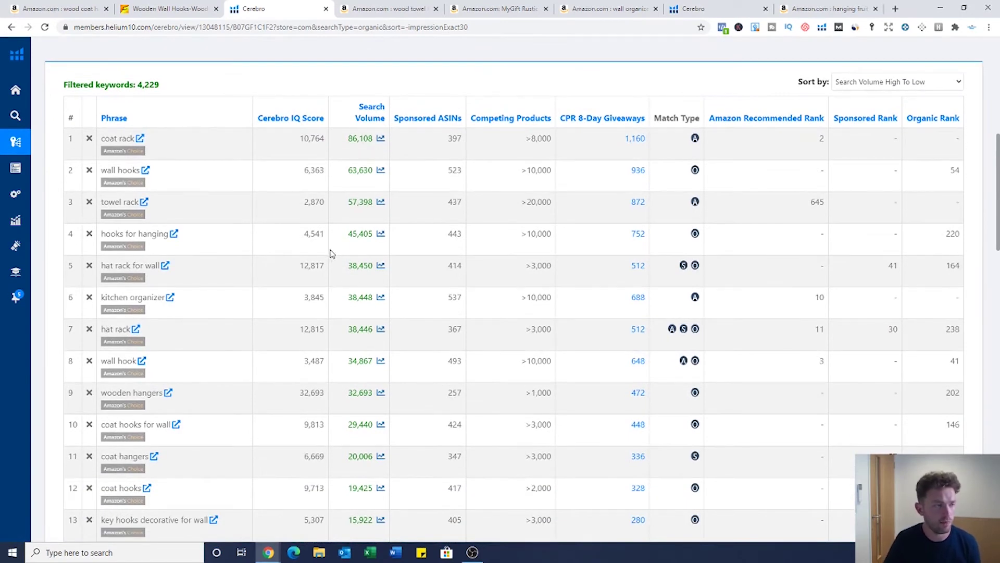
pyautogui.scroll(-3, 330, 253)
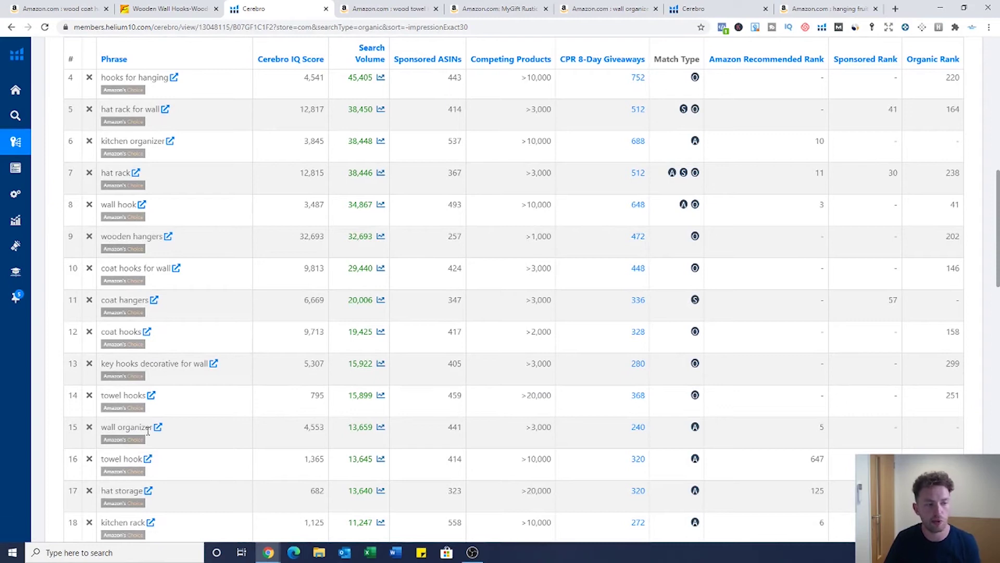
pyautogui.moveTo(150, 429); pyautogui.dragTo(97, 431)
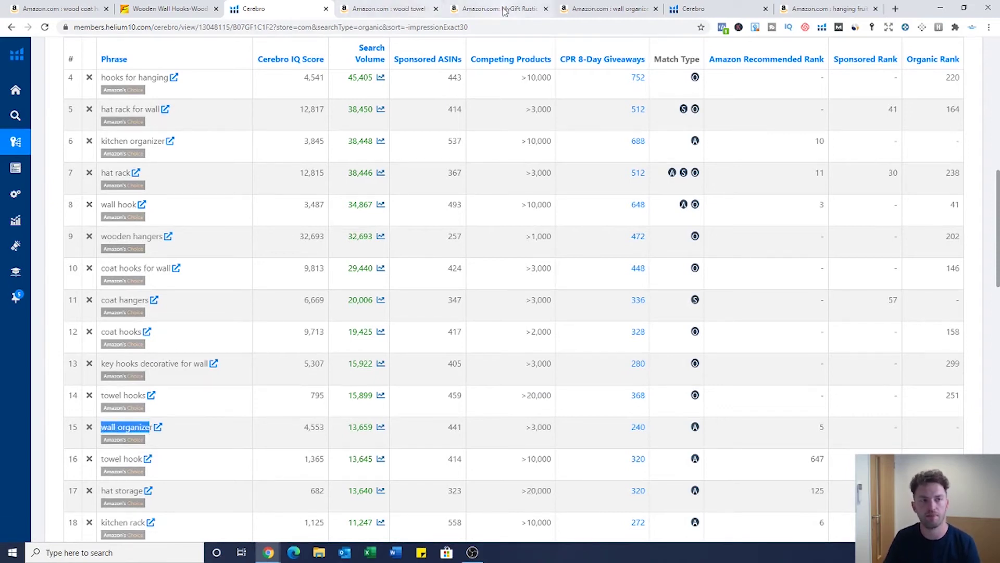
# - Examine the first wall organizer listings on Amazon, including the product information for the over-the-door file organizer
pyautogui.click(610, 8)
pyautogui.scroll(-1, 638, 328)
pyautogui.scroll(-5, 645, 303)
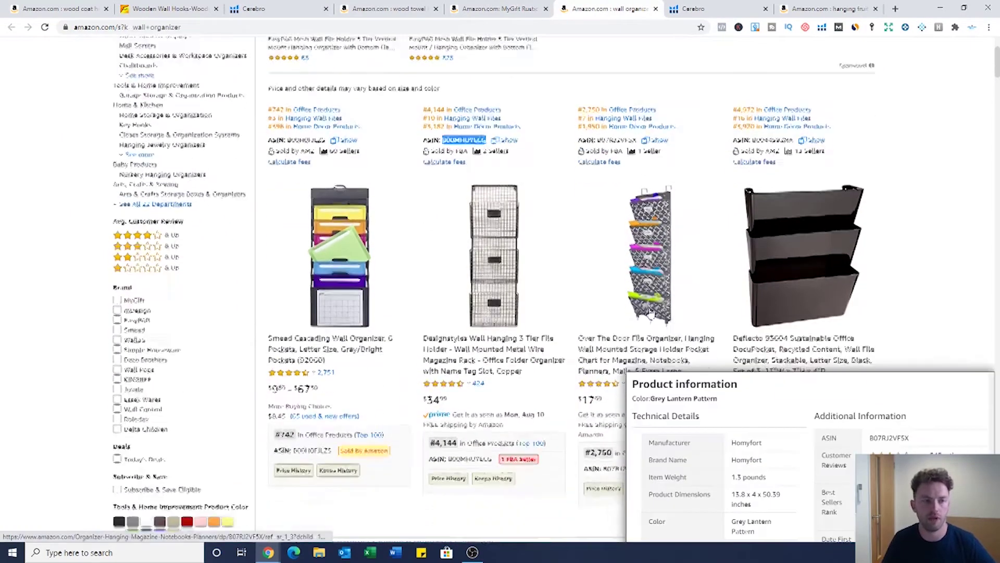
pyautogui.scroll(-1, 904, 262)
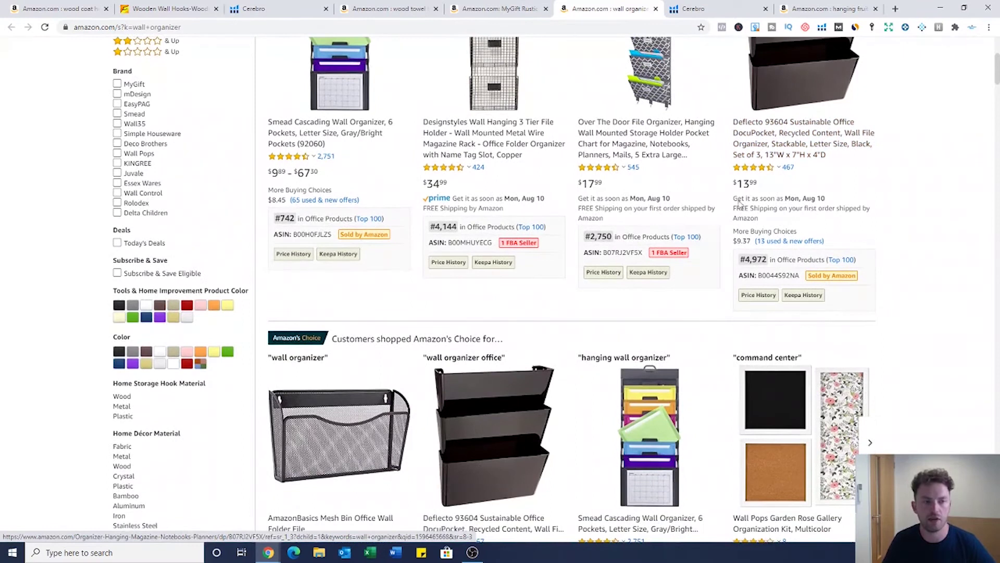
pyautogui.scroll(3, 890, 296)
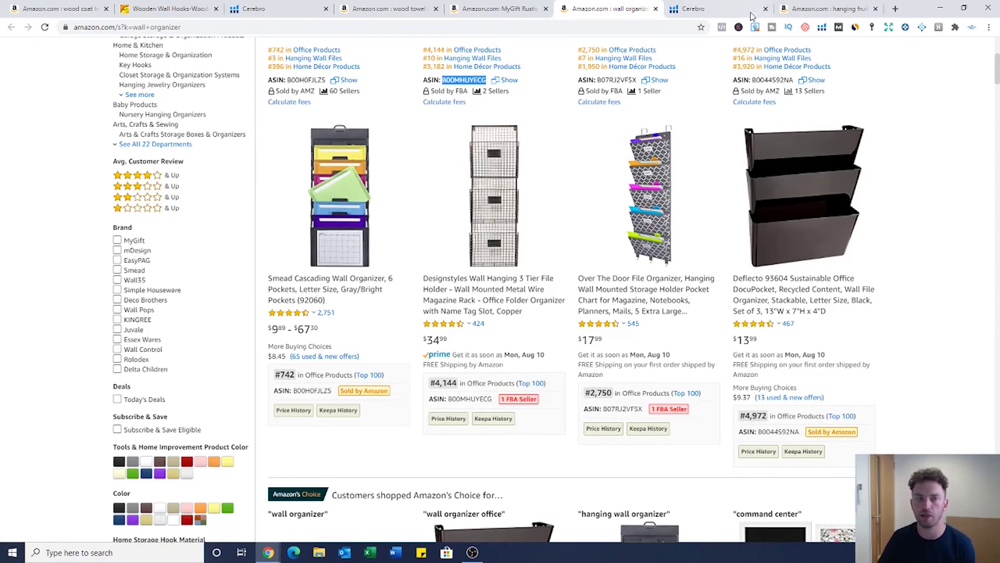
pyautogui.click(732, 13)
pyautogui.click(609, 9)
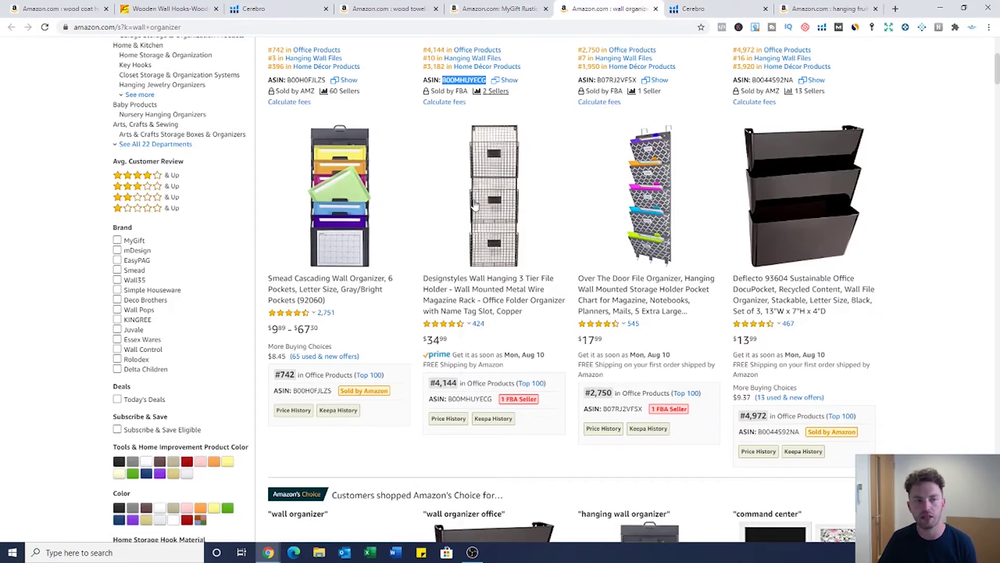
# - Review the Cerebro keywords for ASIN B00MHUYECG, highlighting "hanging fruit basket" and its competing products figure
pyautogui.click(713, 9)
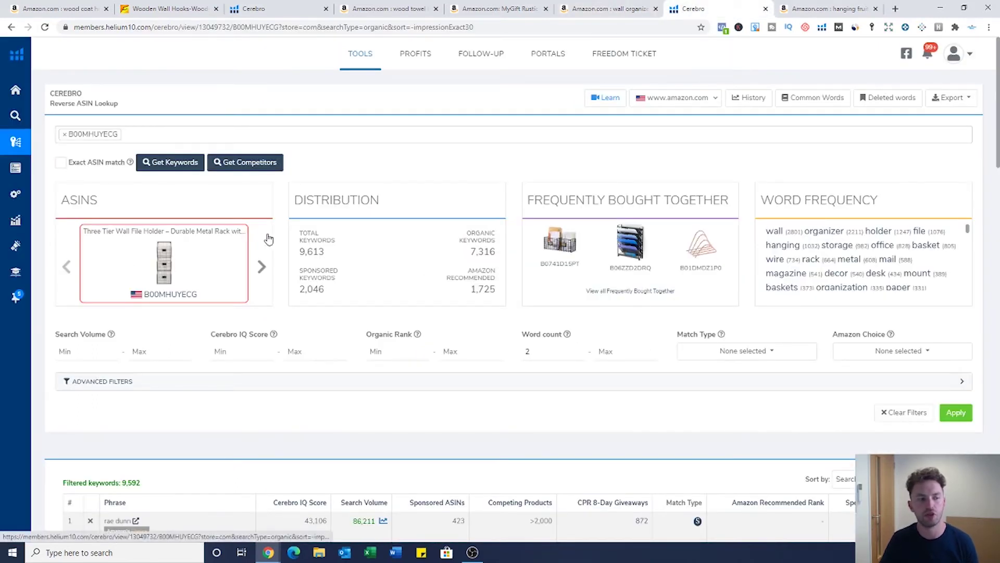
pyautogui.scroll(-3, 320, 226)
pyautogui.scroll(-2, 328, 235)
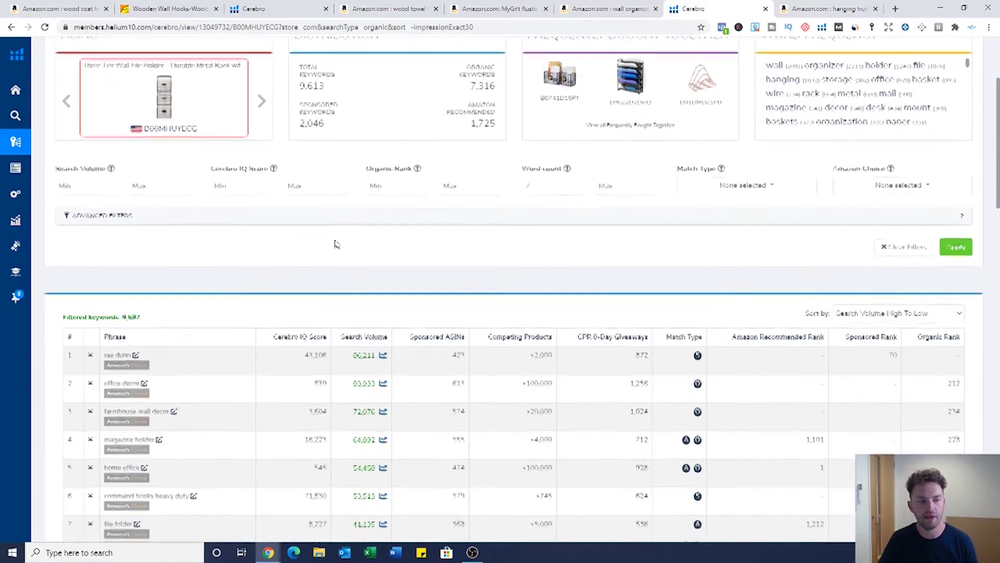
pyautogui.scroll(-9, 380, 272)
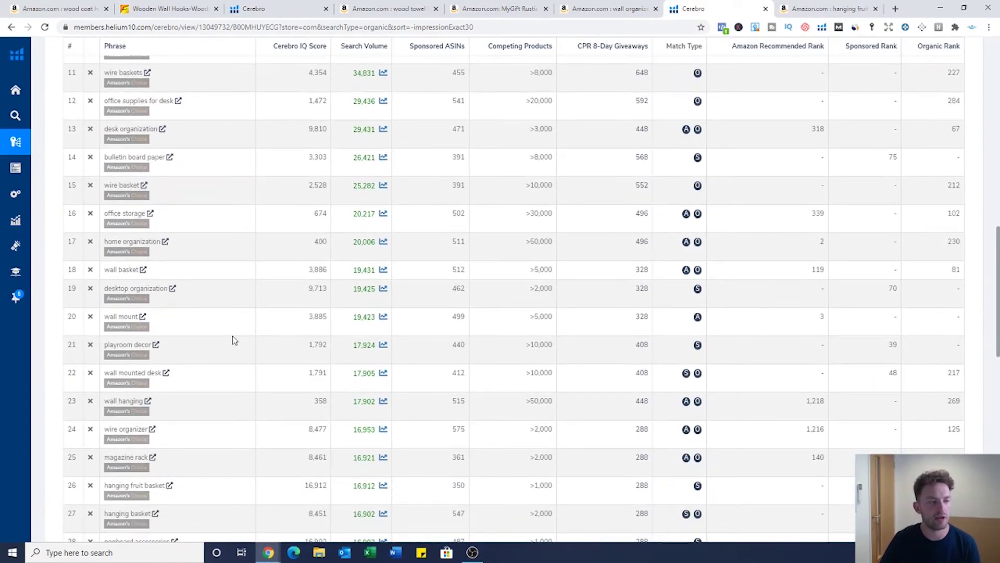
pyautogui.scroll(-1, 198, 339)
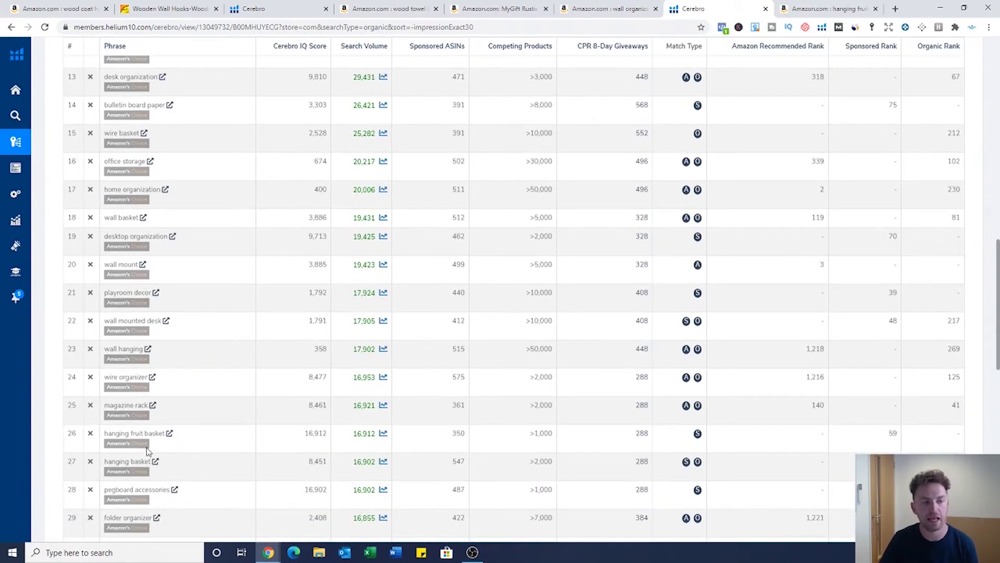
pyautogui.moveTo(105, 434); pyautogui.dragTo(164, 434)
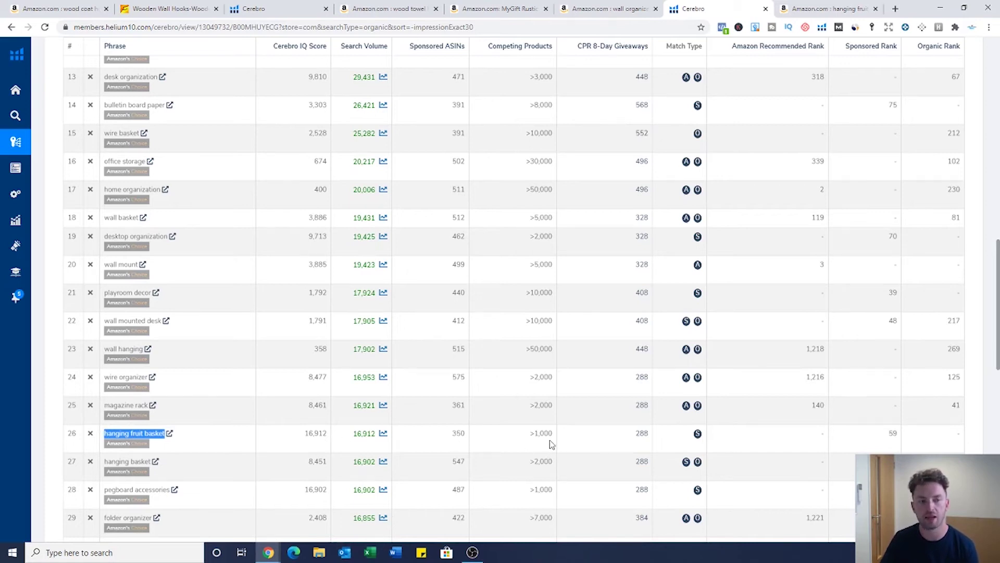
pyautogui.moveTo(530, 435); pyautogui.dragTo(554, 437)
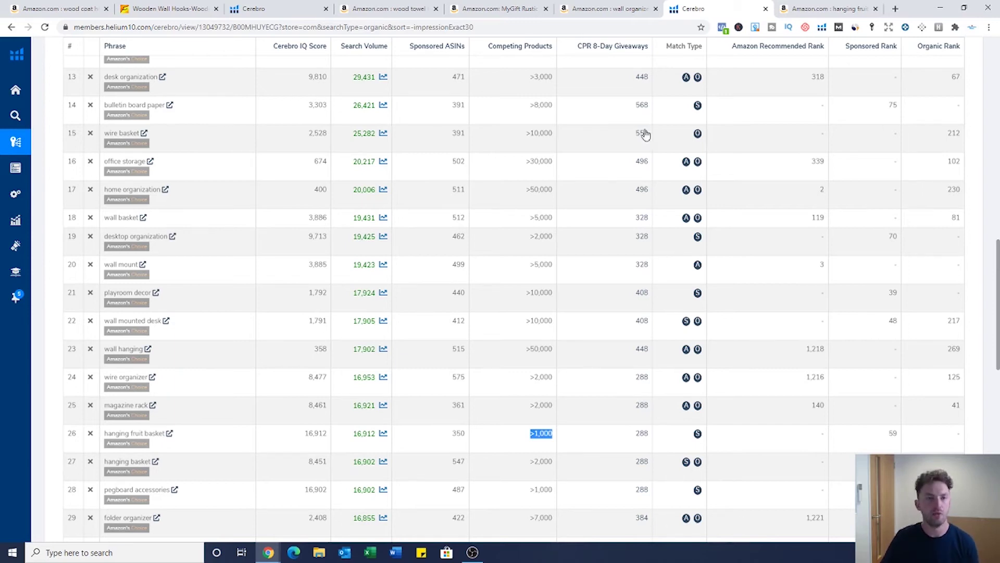
# - Go to the Amazon search results for hanging fruit basket and view the first row of listings
pyautogui.click(807, 16)
pyautogui.scroll(10, 979, 146)
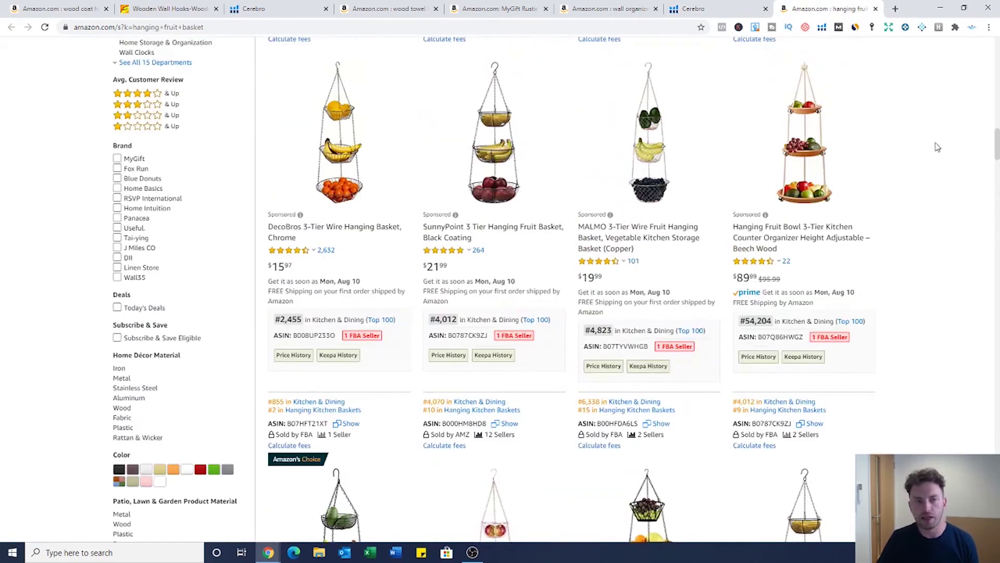
pyautogui.scroll(5, 930, 148)
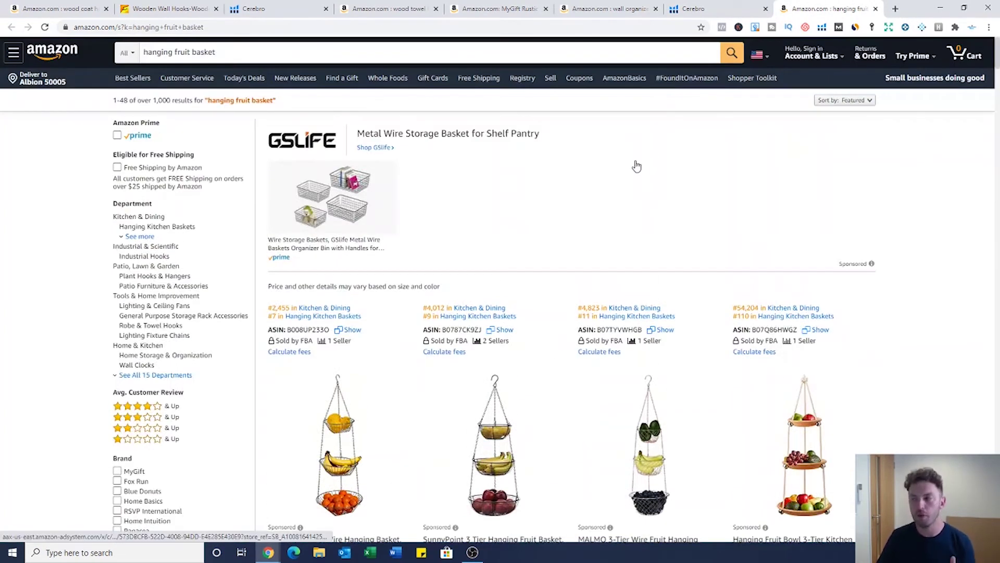
pyautogui.scroll(-1, 718, 172)
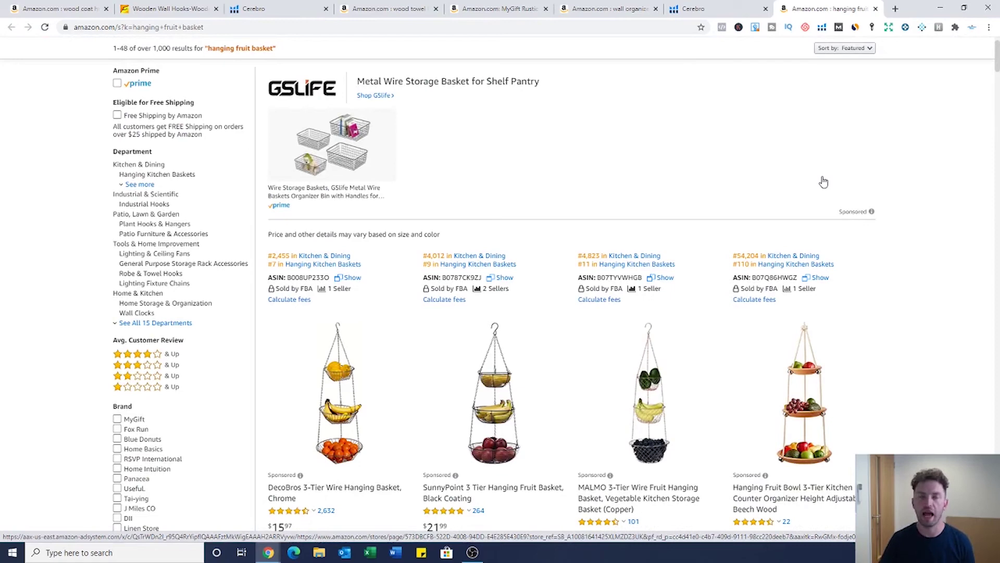
# - Look through the hanging fruit basket results down to the highly rated products and editorial recommendations
pyautogui.scroll(-12, 828, 179)
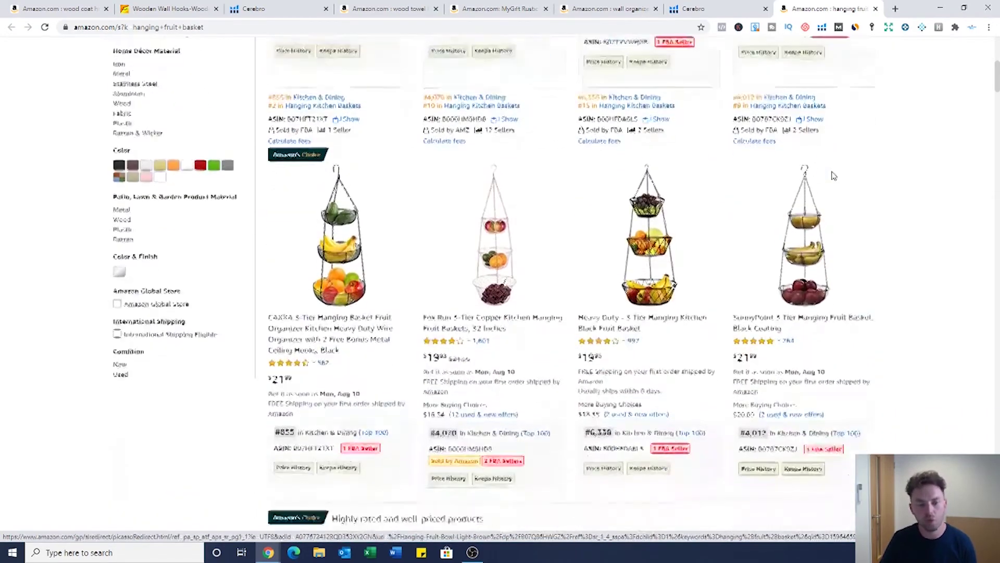
pyautogui.scroll(-7, 832, 175)
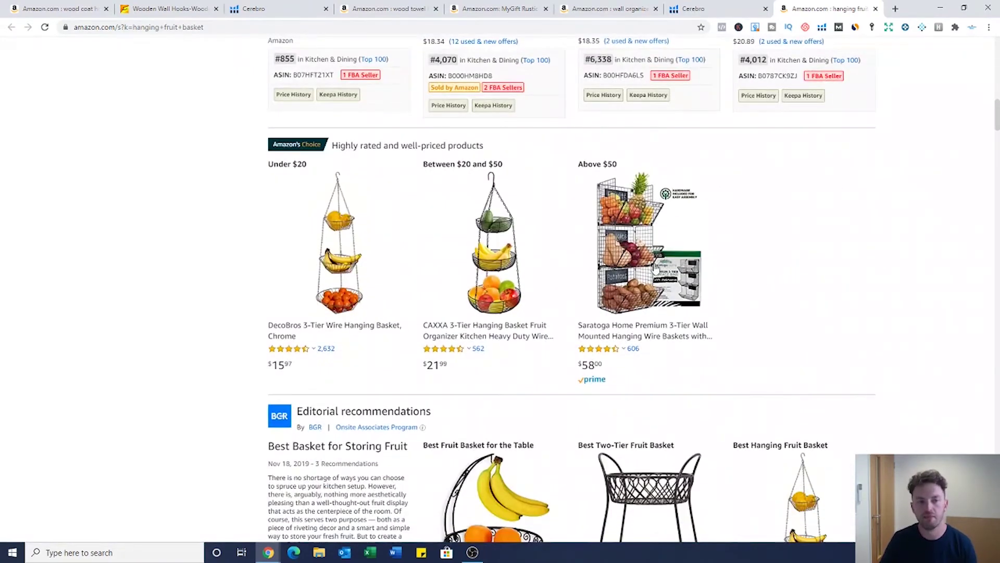
pyautogui.scroll(-1, 877, 291)
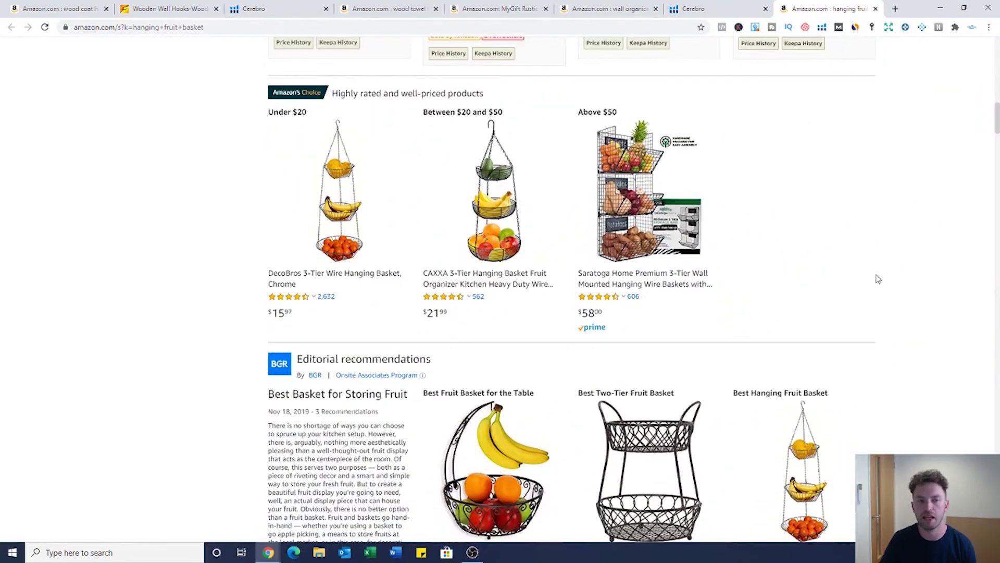
pyautogui.scroll(-4, 824, 280)
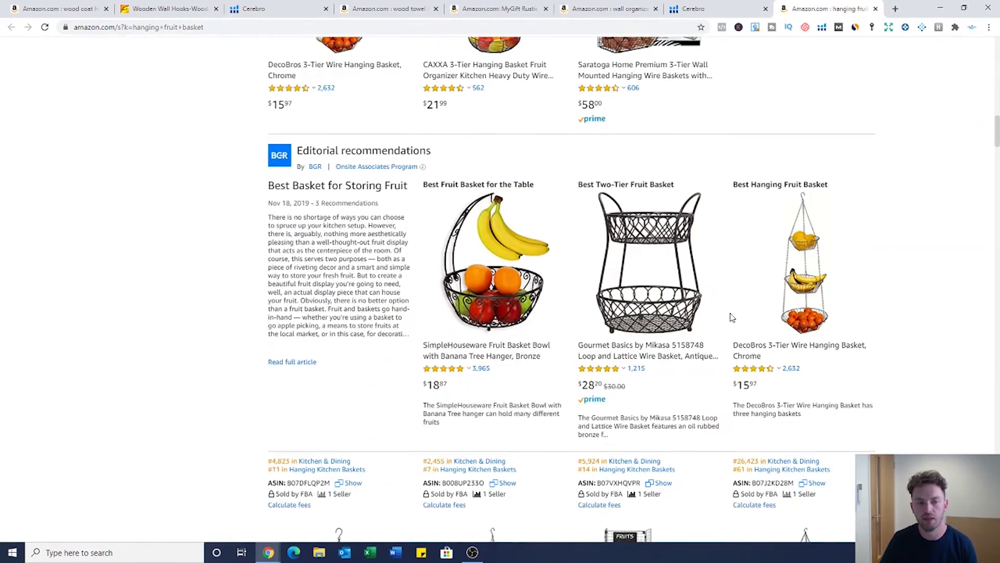
# - Compare the further hanging fruit basket listings, viewing product information for the Granrosi and Saratoga Home wall-mounted baskets with chalkboards
pyautogui.scroll(-7, 685, 291)
pyautogui.moveTo(625, 295)
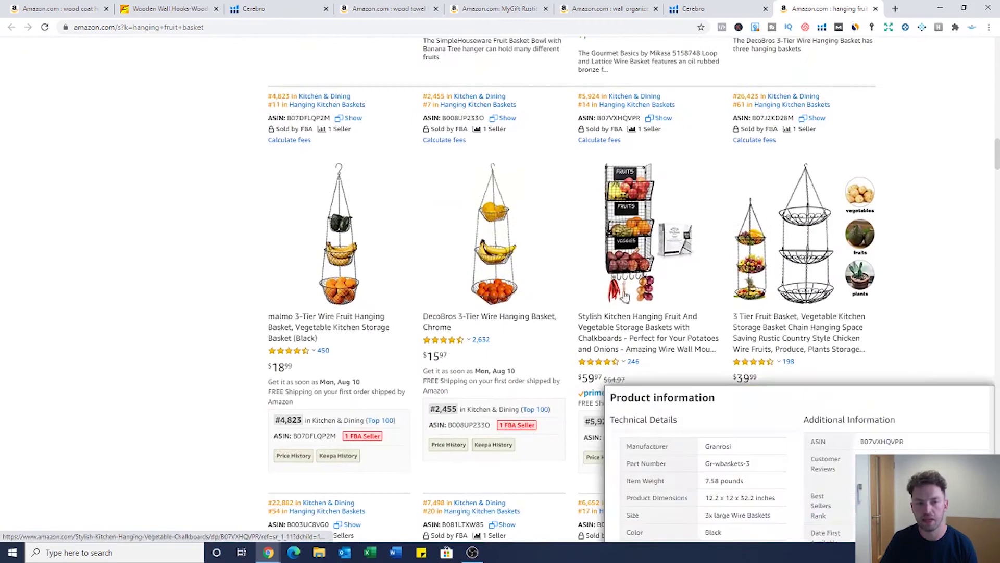
pyautogui.scroll(-8, 626, 295)
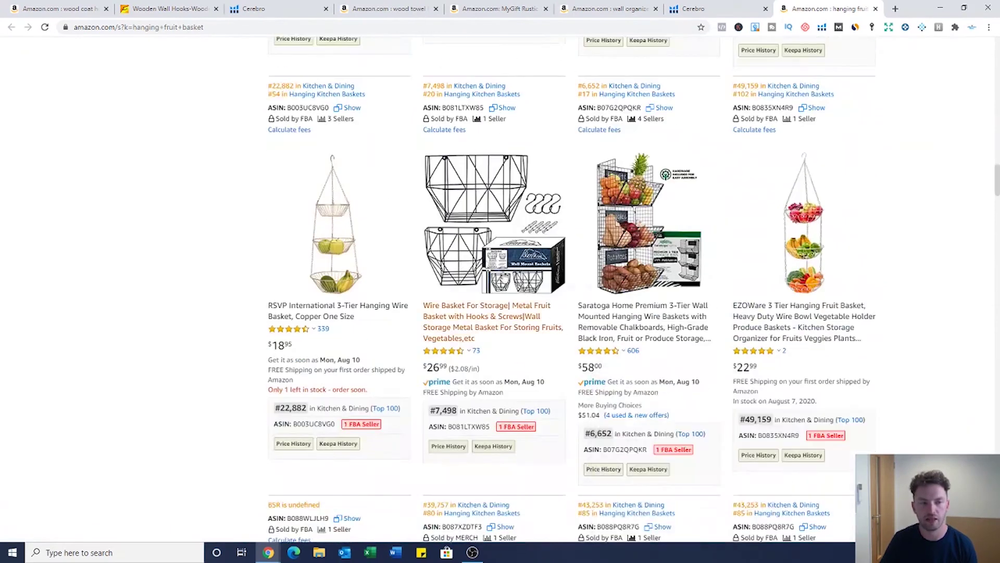
pyautogui.moveTo(642, 211)
pyautogui.scroll(-2, 670, 222)
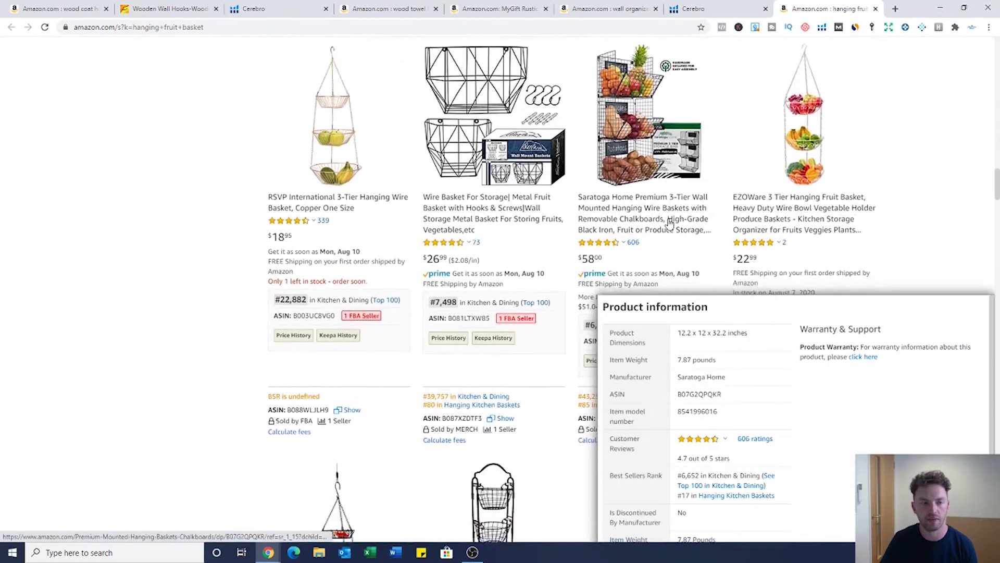
pyautogui.scroll(-16, 671, 223)
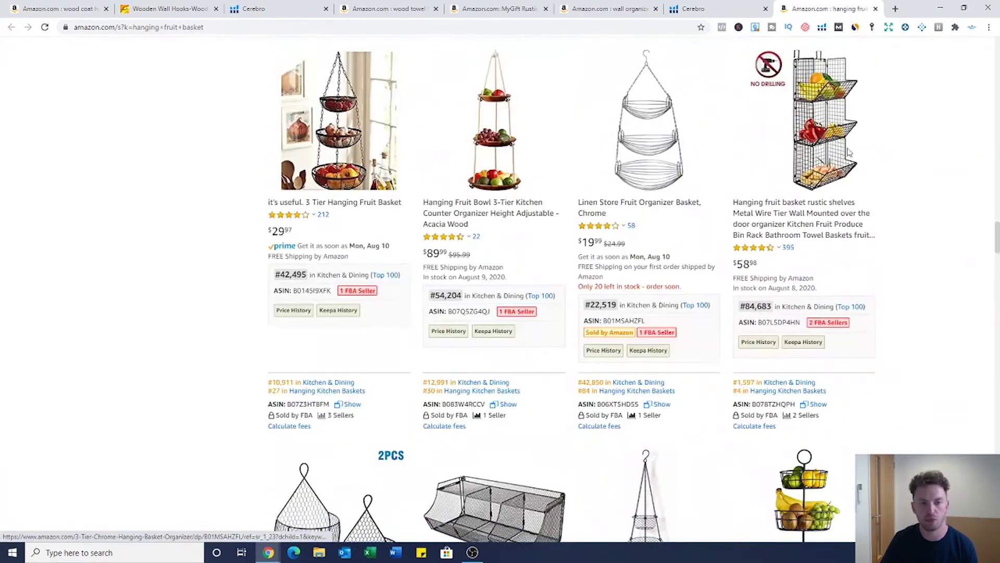
# - Look through the remaining hanging fruit basket results, comparing the wall-mounted, tiered and countertop baskets by price, reviews and sales rank
pyautogui.scroll(-5, 848, 152)
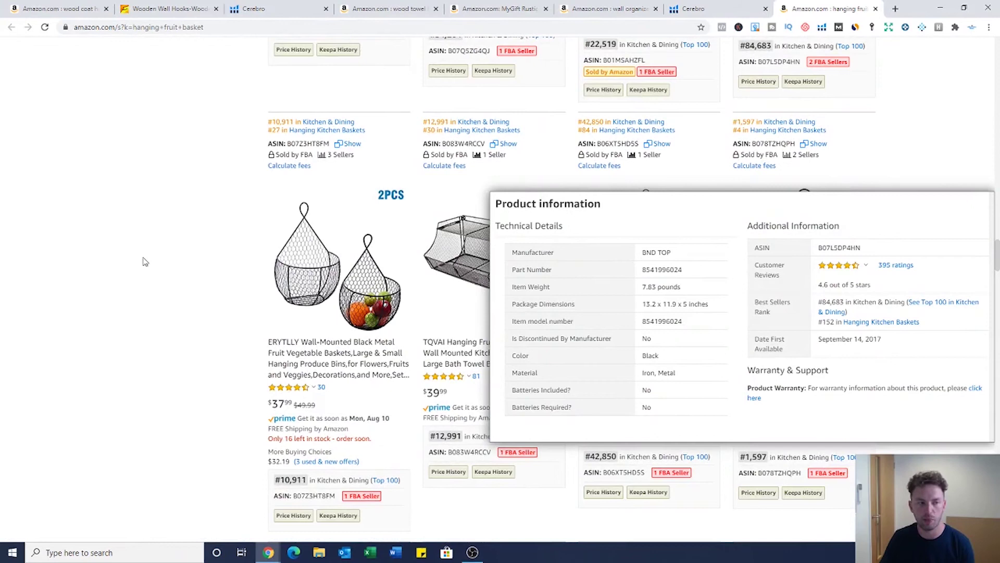
pyautogui.scroll(-1, 140, 262)
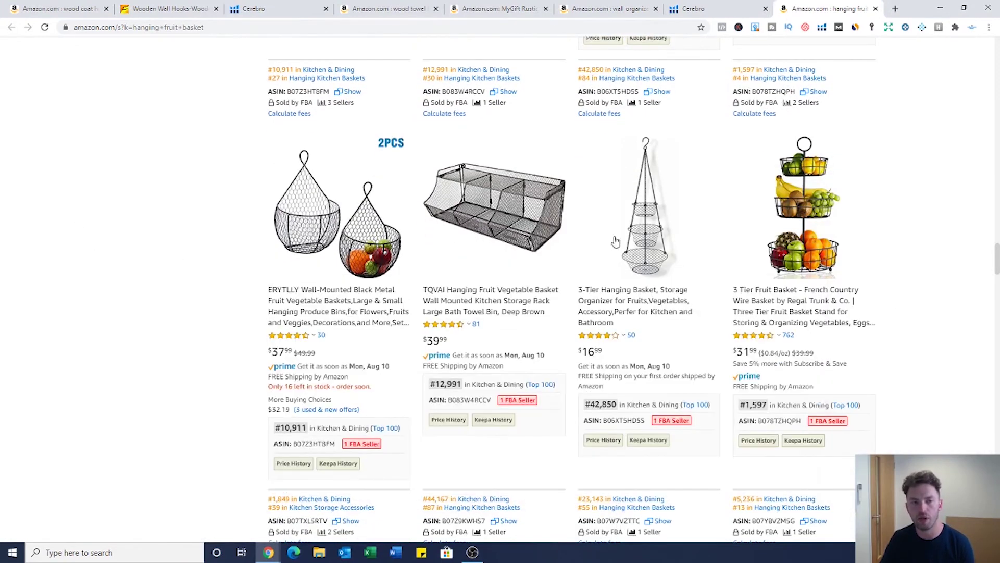
pyautogui.scroll(-7, 886, 302)
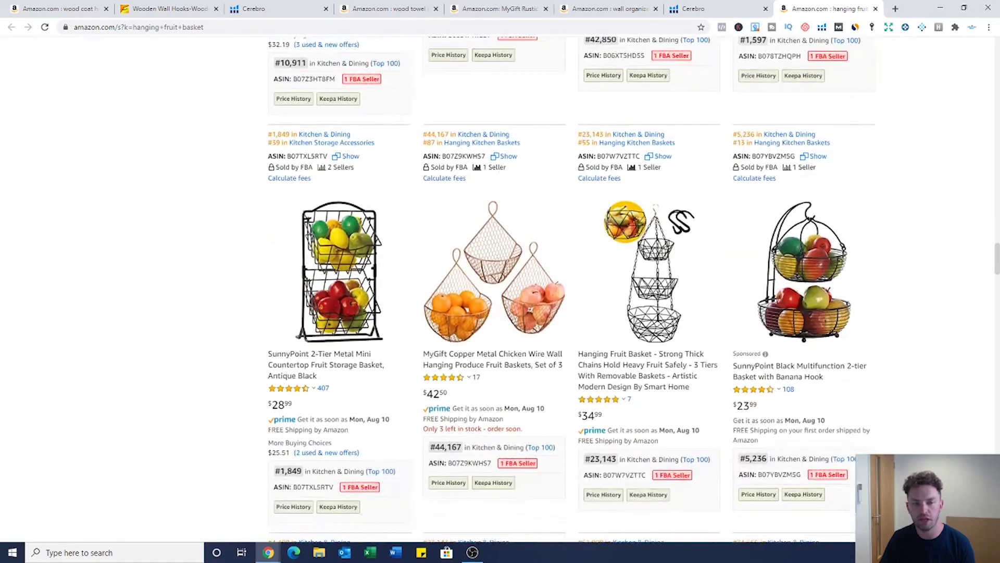
pyautogui.scroll(-9, 960, 291)
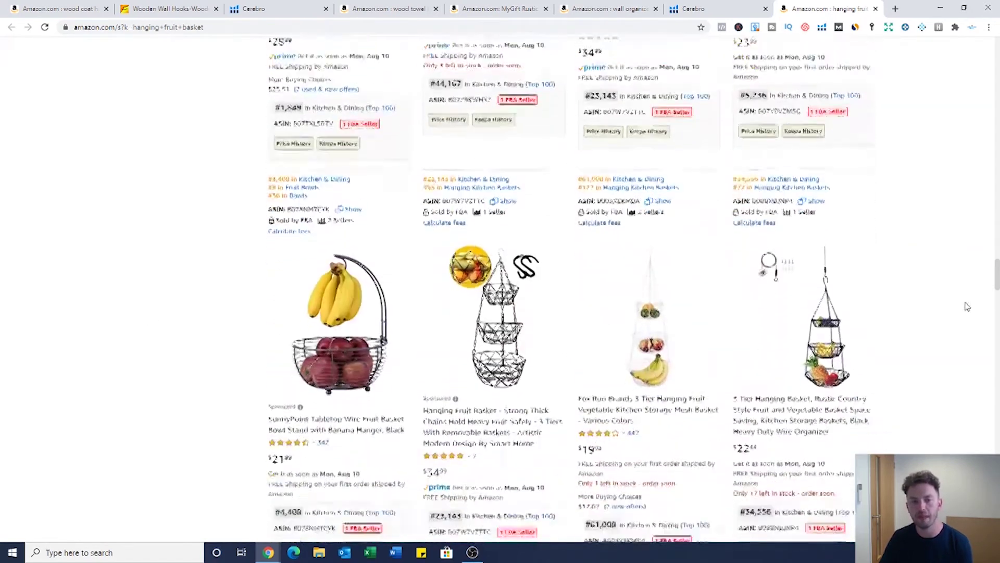
# - Return to the first hanging fruit basket results and compare the 3-tier listings' prices, reviews and sales ranks down to ASIN B07J2KD28M
pyautogui.scroll(9, 983, 312)
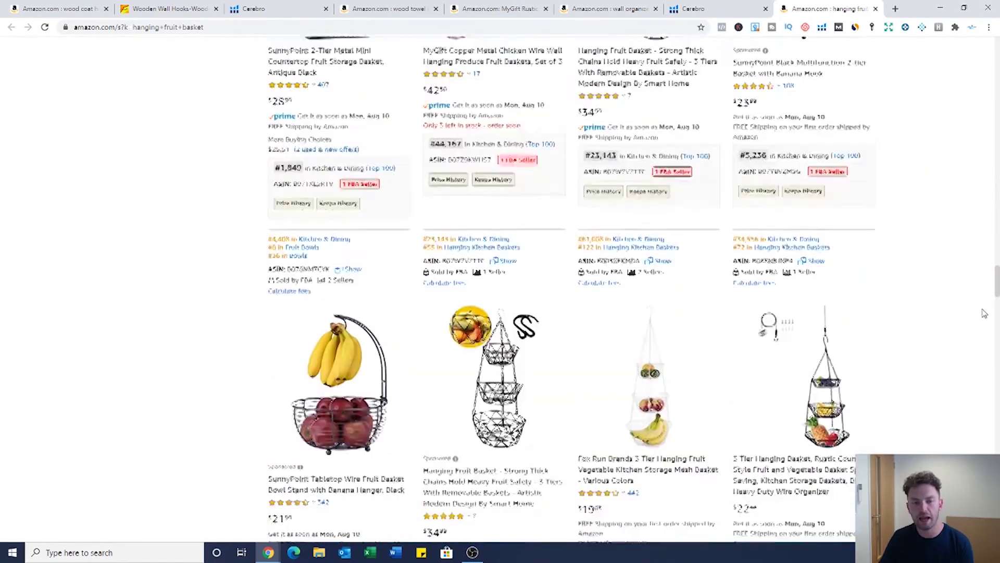
pyautogui.scroll(-20, 980, 309)
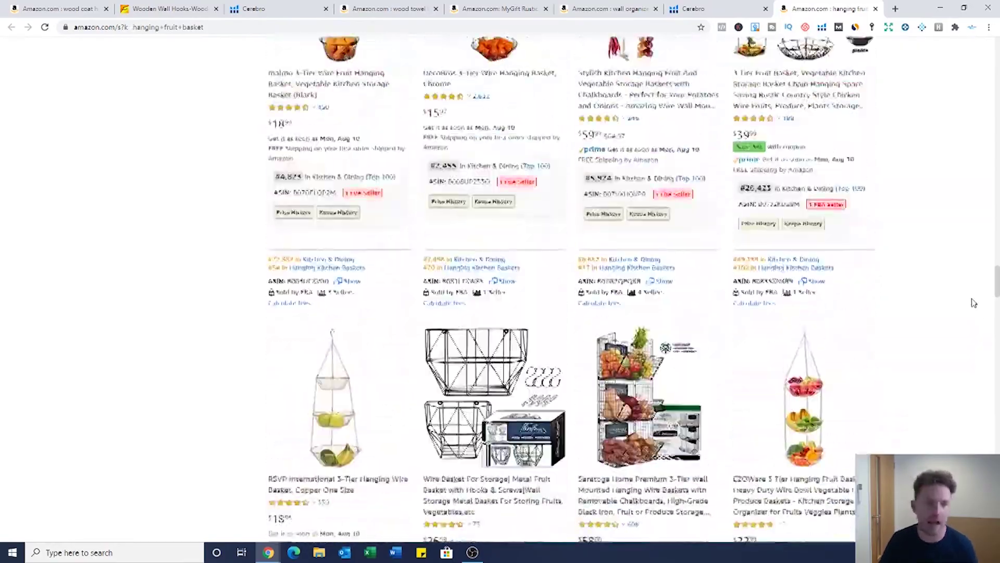
pyautogui.scroll(20, 974, 303)
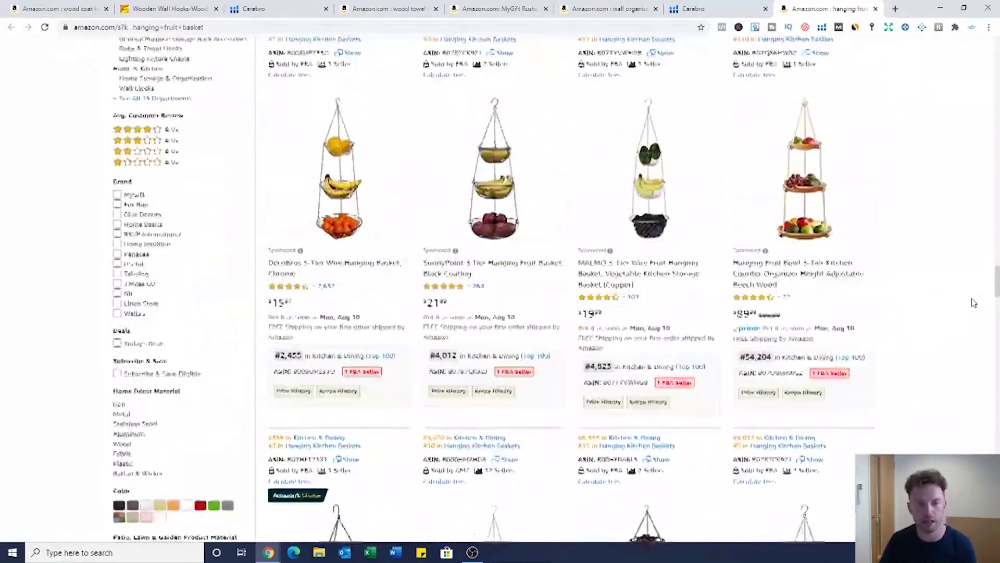
pyautogui.scroll(-12, 974, 303)
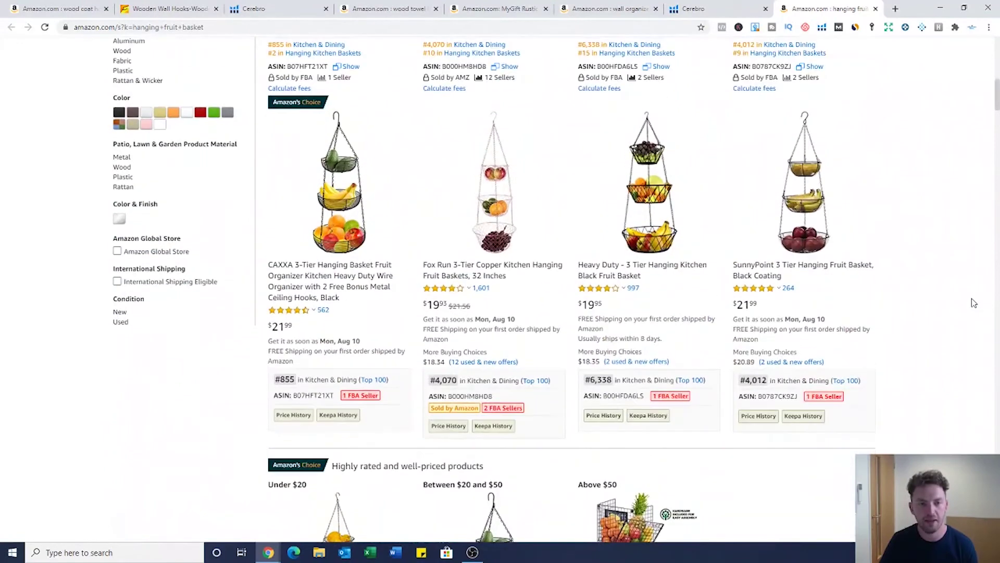
pyautogui.scroll(-2, 974, 302)
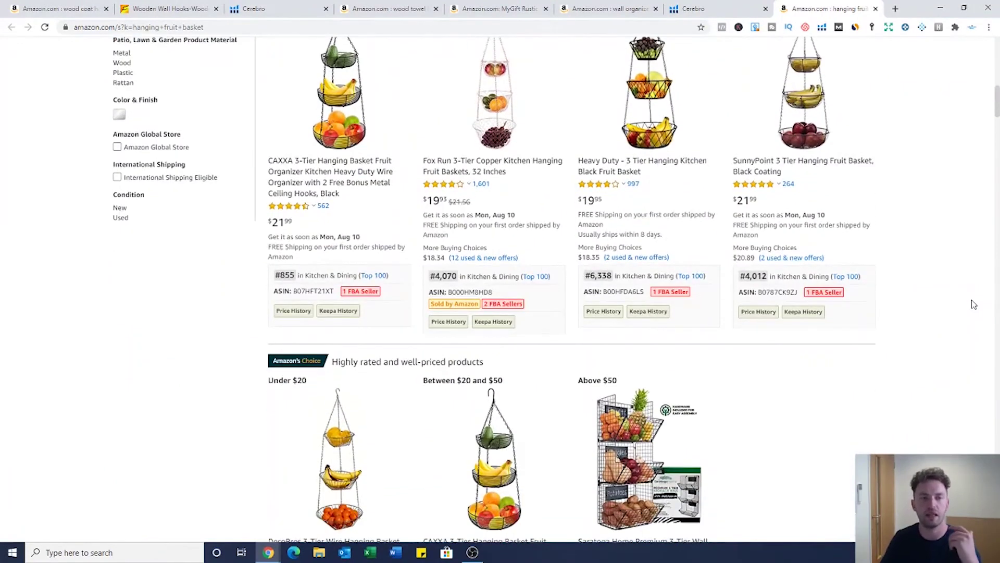
pyautogui.scroll(-3, 916, 301)
pyautogui.scroll(-10, 861, 326)
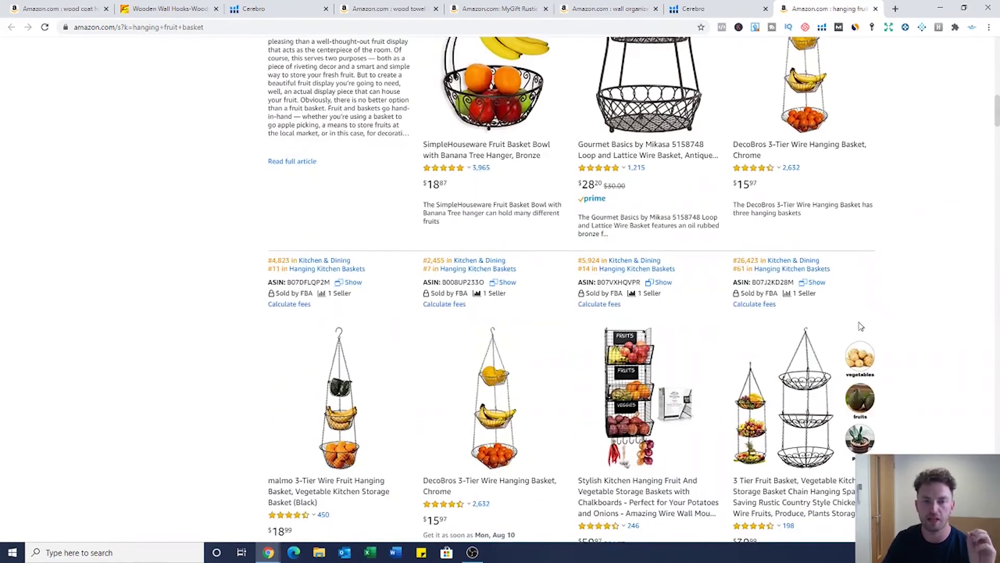
pyautogui.scroll(-2, 858, 300)
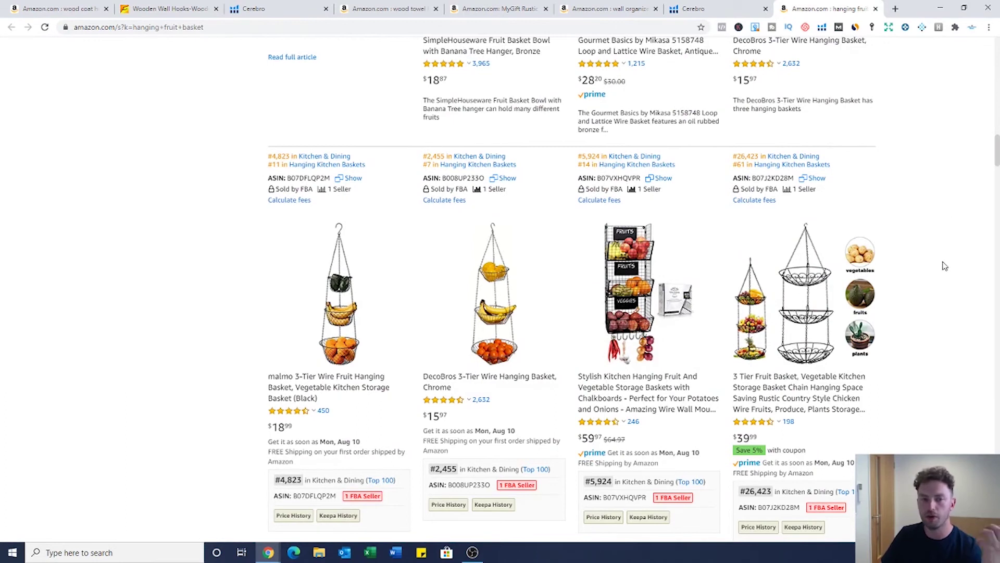
pyautogui.scroll(-2, 941, 278)
pyautogui.scroll(-1, 936, 282)
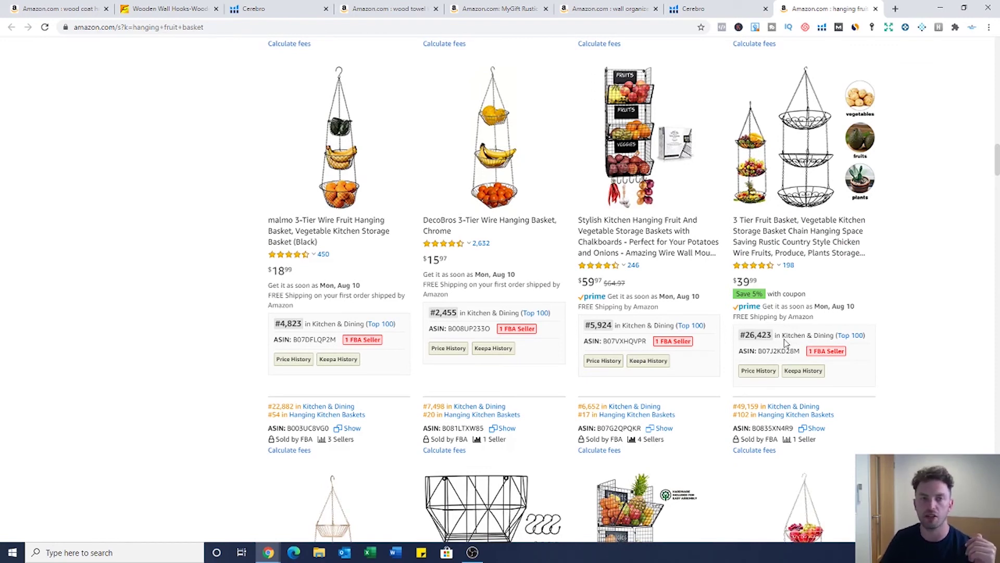
# - Open the iPstyle 3 Tier Fruit Basket listing and run Helium 10's Xray product research on it
pyautogui.click(823, 154)
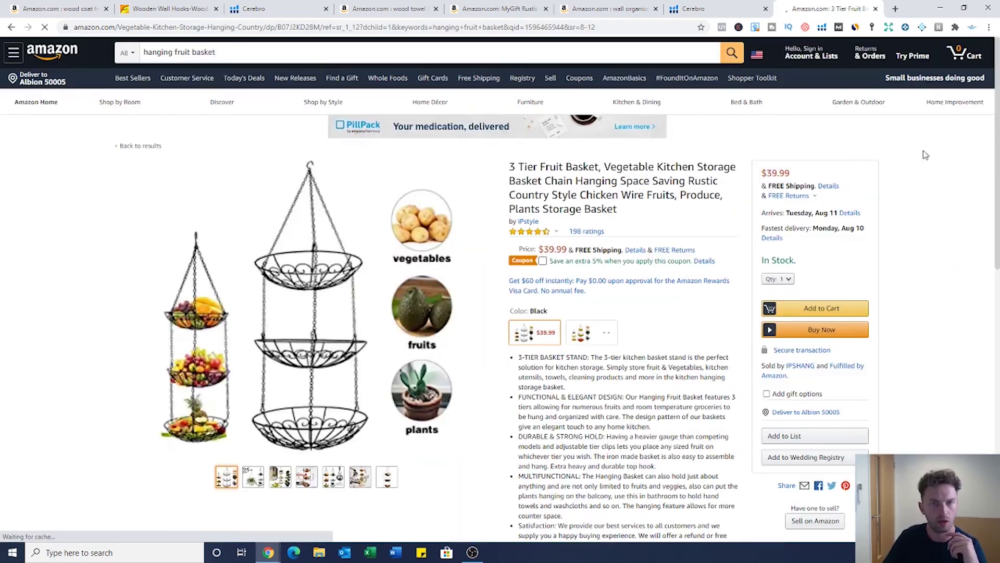
pyautogui.click(822, 27)
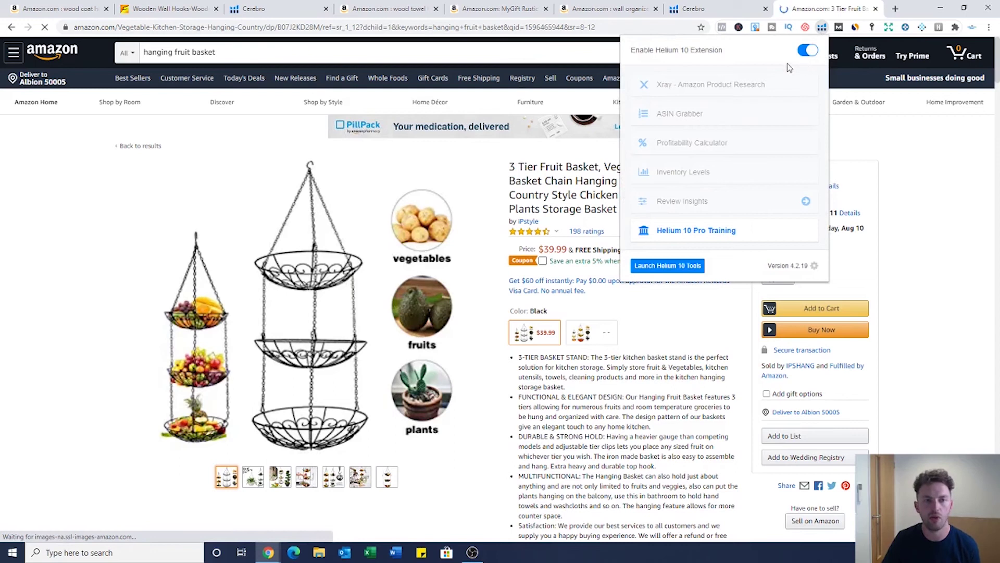
pyautogui.click(751, 86)
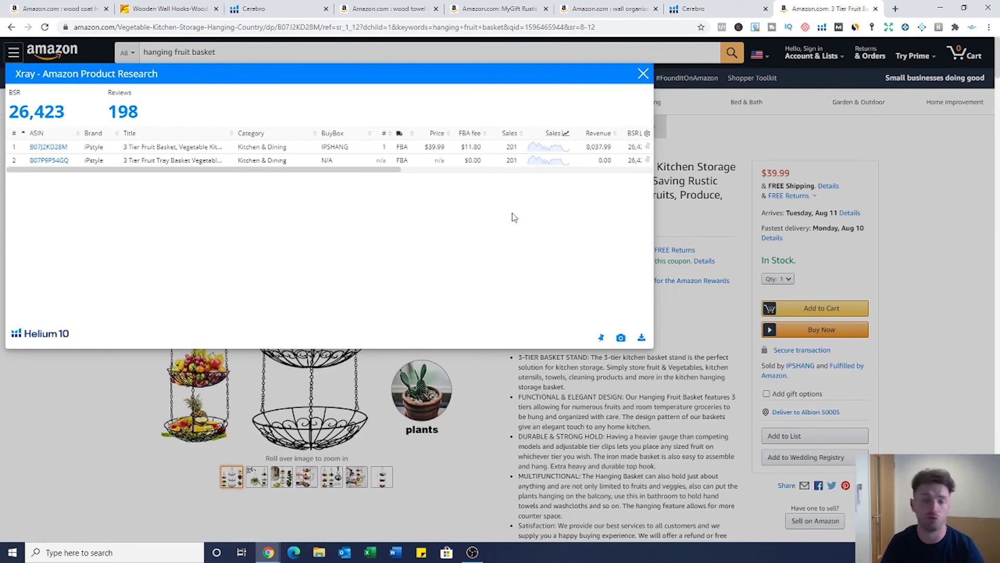
# - Examine the Xray price, fee and revenue data for the iPstyle basket, highlight its sales figure, and close the results
pyautogui.moveTo(292, 174); pyautogui.dragTo(336, 179)
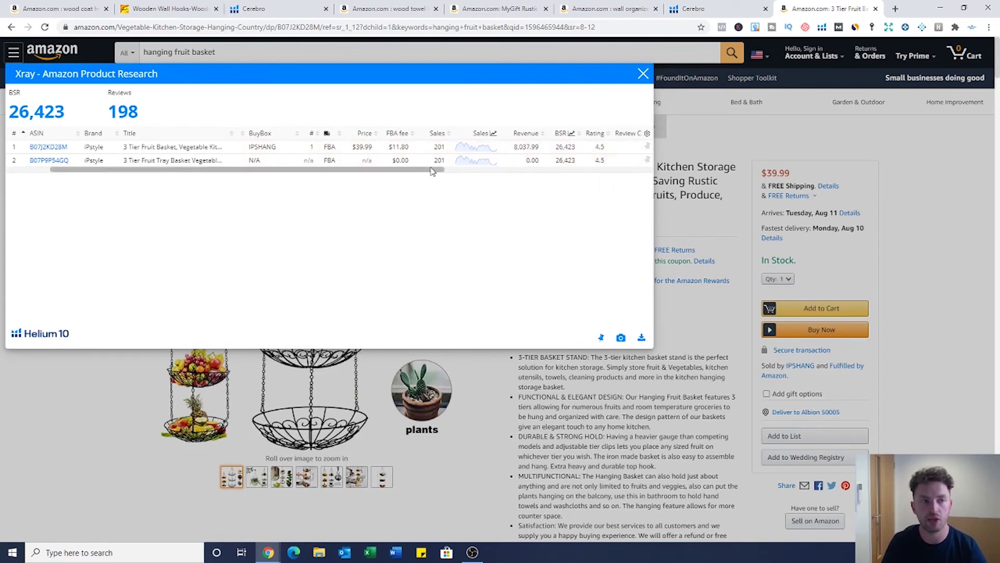
pyautogui.moveTo(426, 170); pyautogui.dragTo(438, 176)
pyautogui.doubleClick(425, 147)
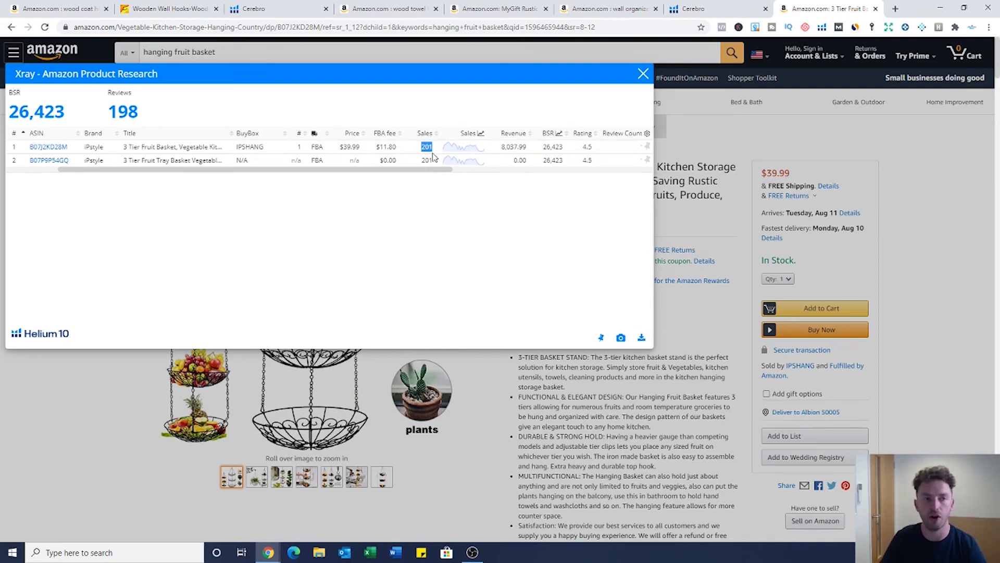
pyautogui.click(680, 166)
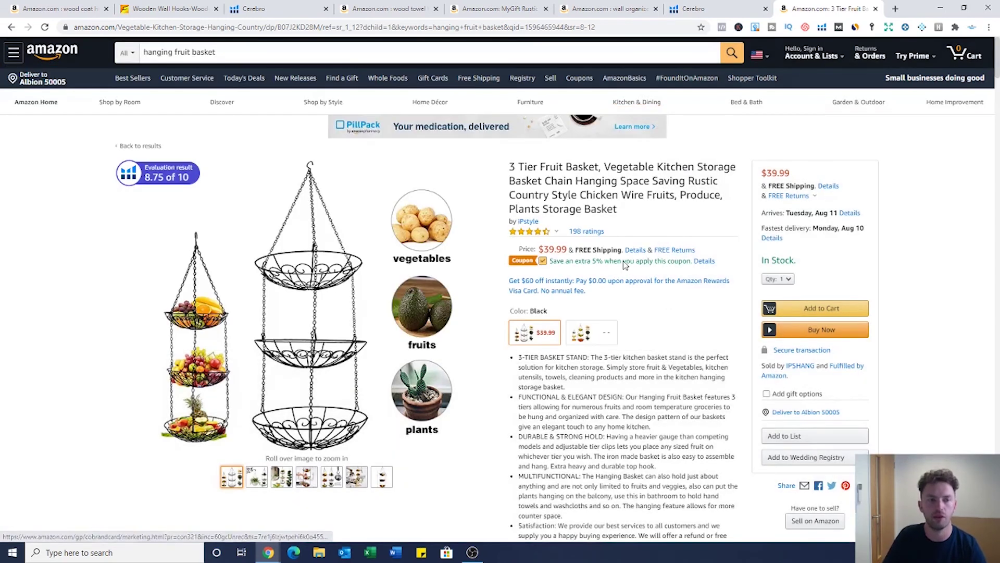